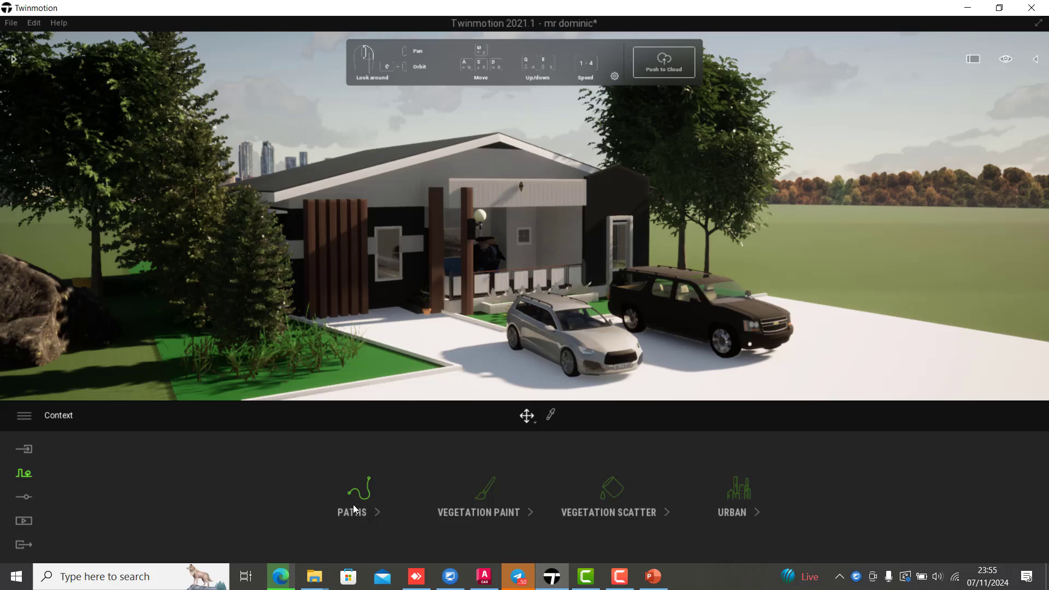
pyautogui.click(349, 506)
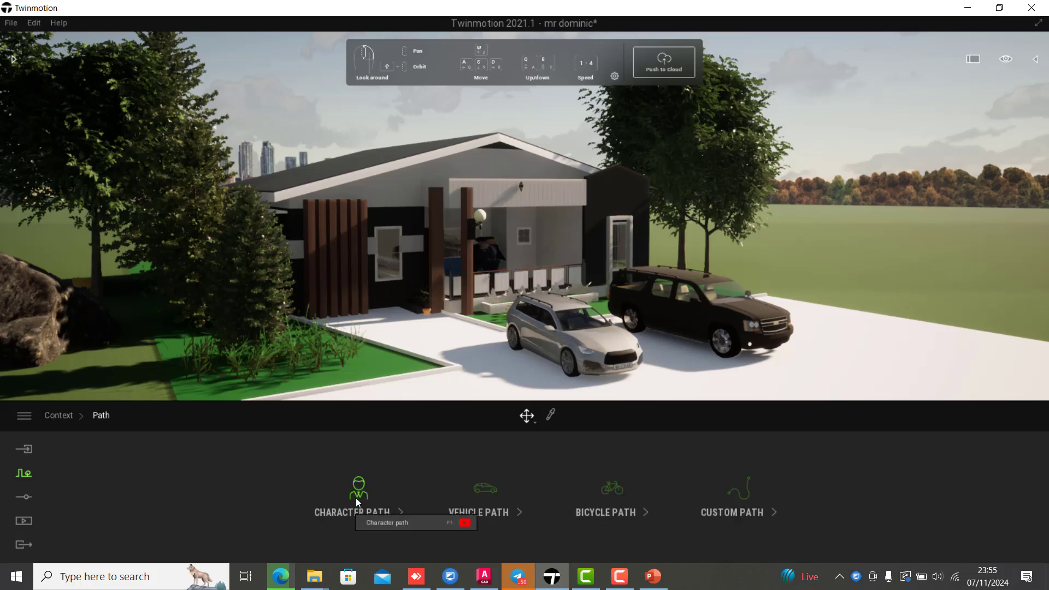
pyautogui.click(742, 489)
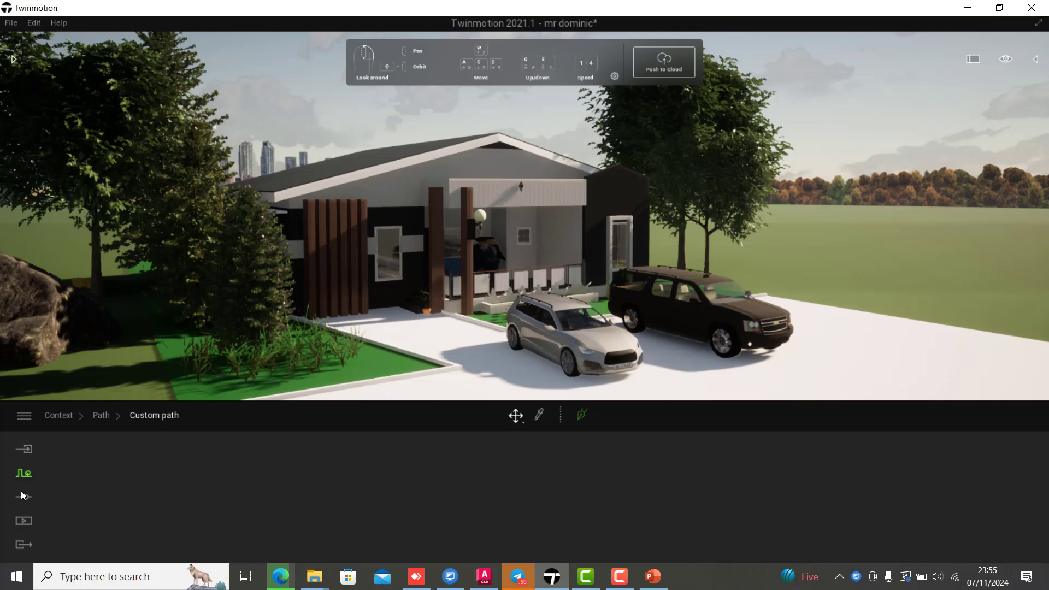
pyautogui.click(22, 470)
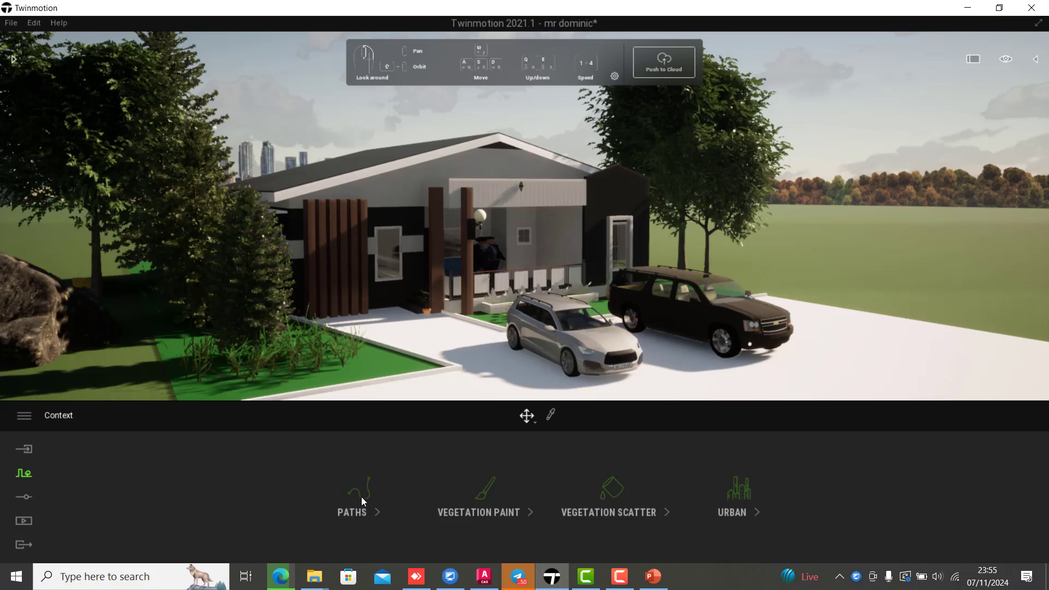
# Step: Draw a character path across the white driveway, curving in front of the two parked cars toward the field
pyautogui.click(369, 491)
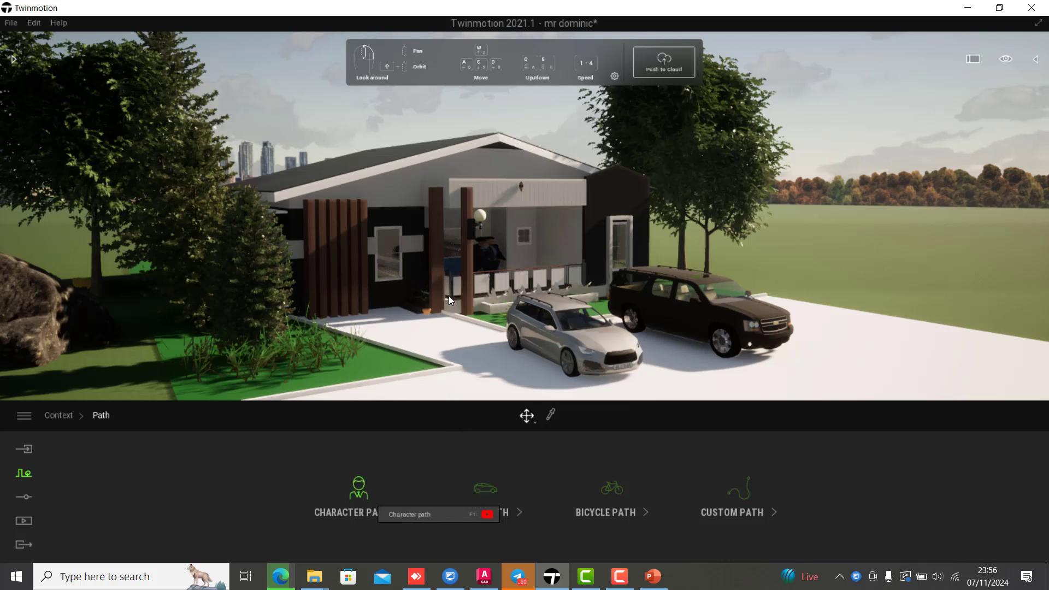
pyautogui.click(393, 450)
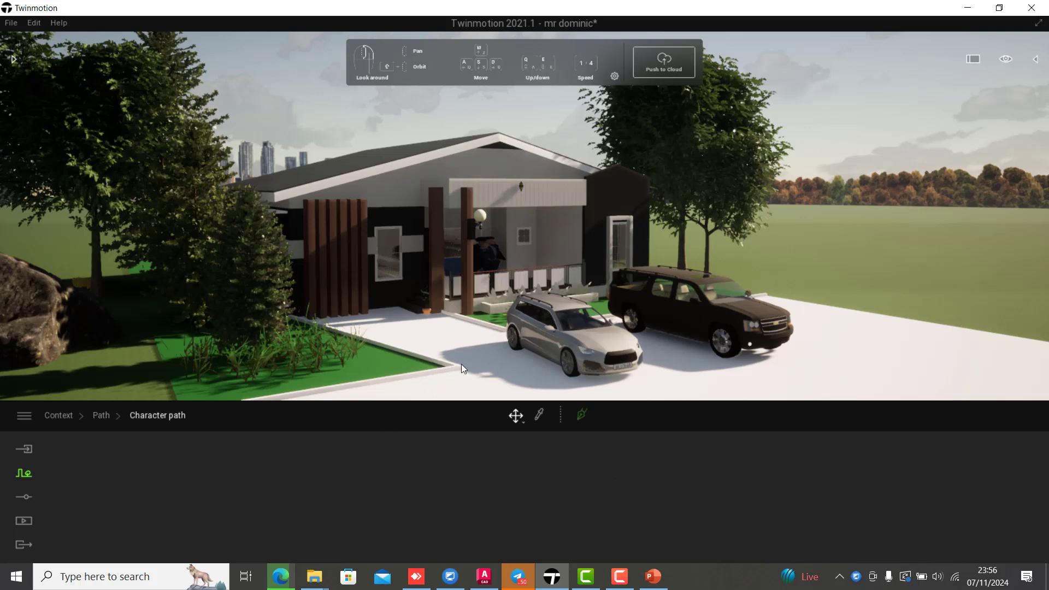
pyautogui.click(523, 424)
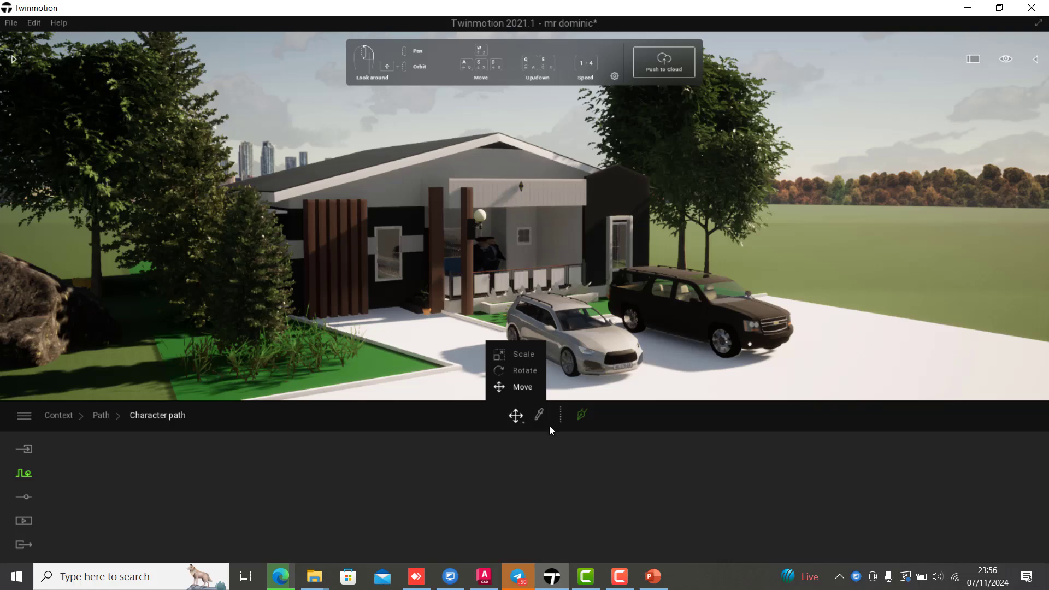
pyautogui.click(574, 405)
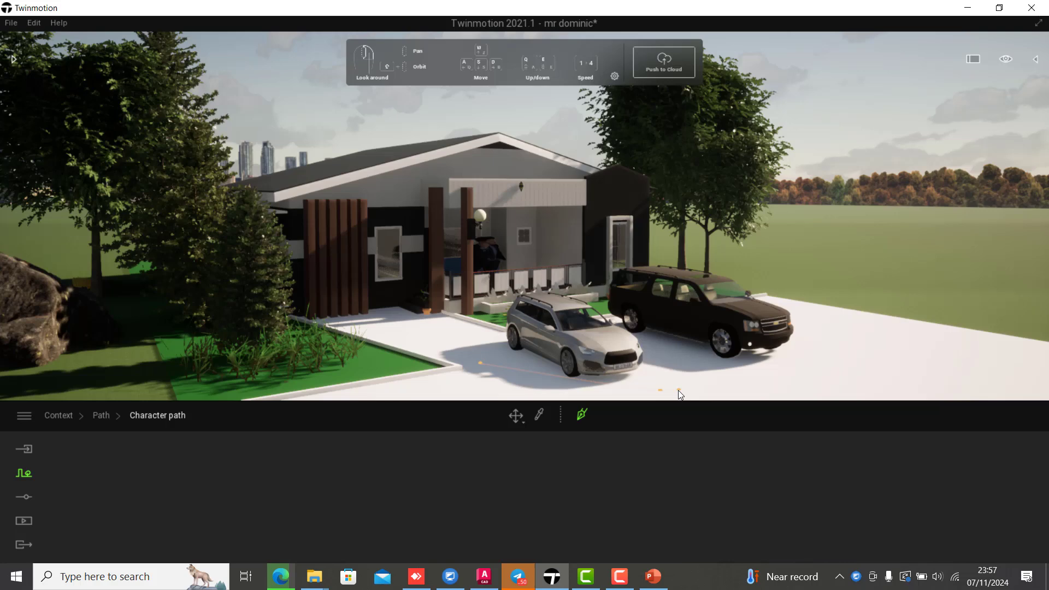
pyautogui.click(678, 390)
pyautogui.click(916, 342)
pyautogui.press('Escape')
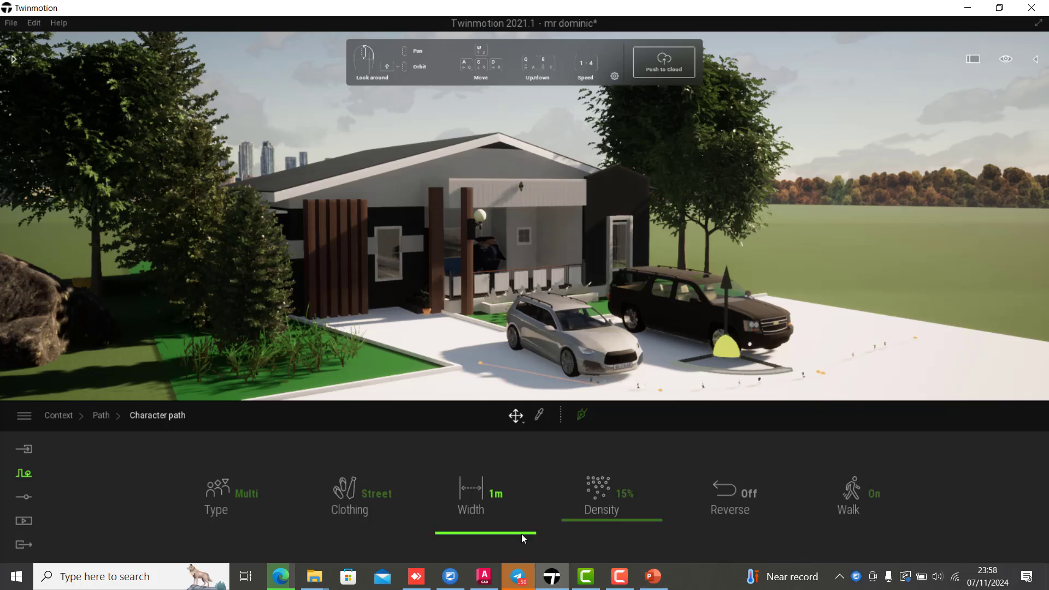
# Step: Configure the character path with a 10 m width, African characters only and 48% density
pyautogui.moveTo(521, 533); pyautogui.dragTo(520, 433)
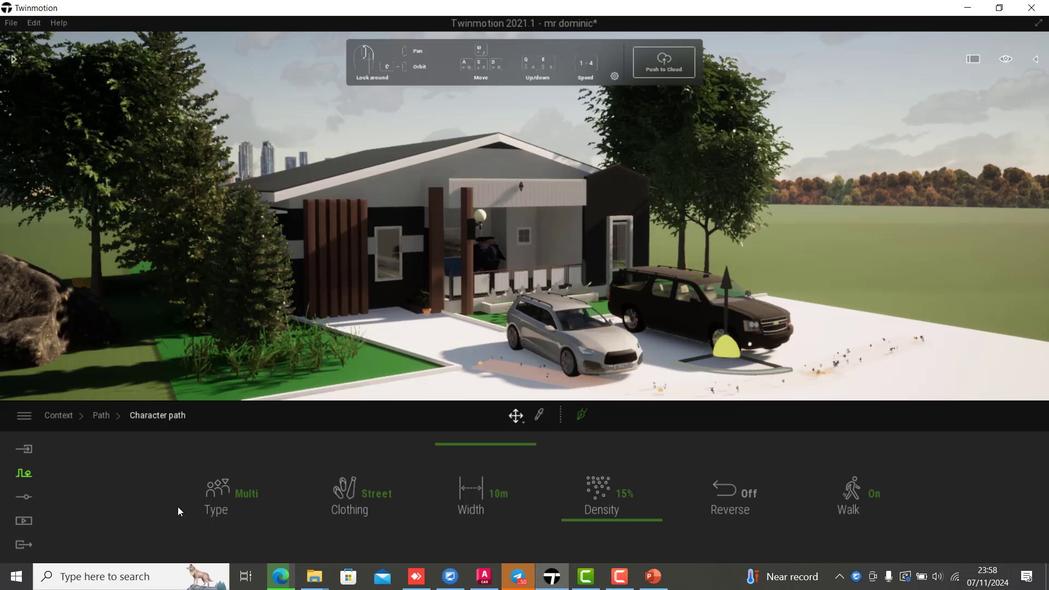
pyautogui.click(254, 493)
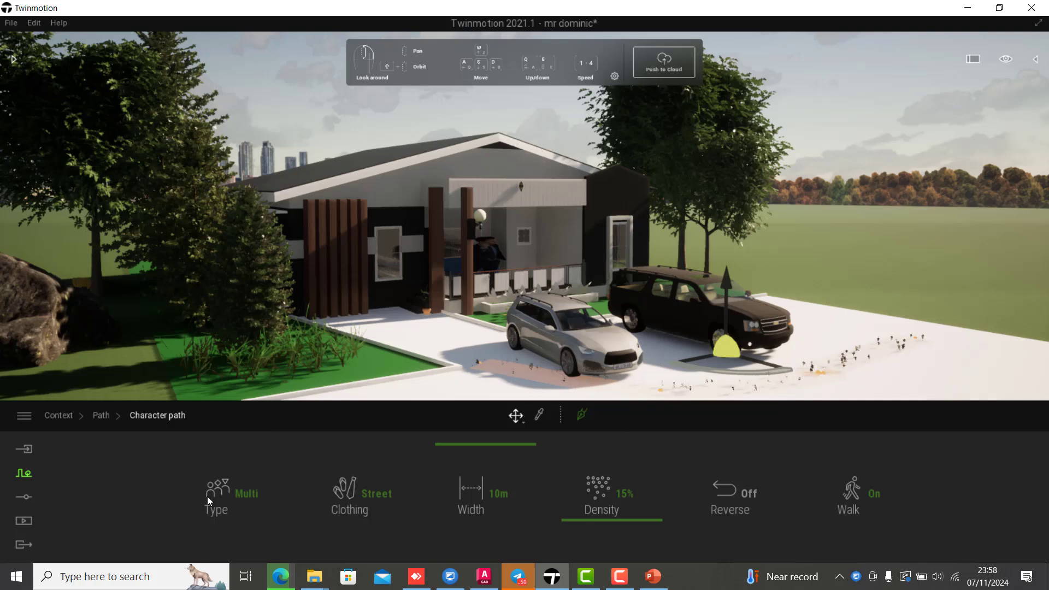
pyautogui.click(244, 494)
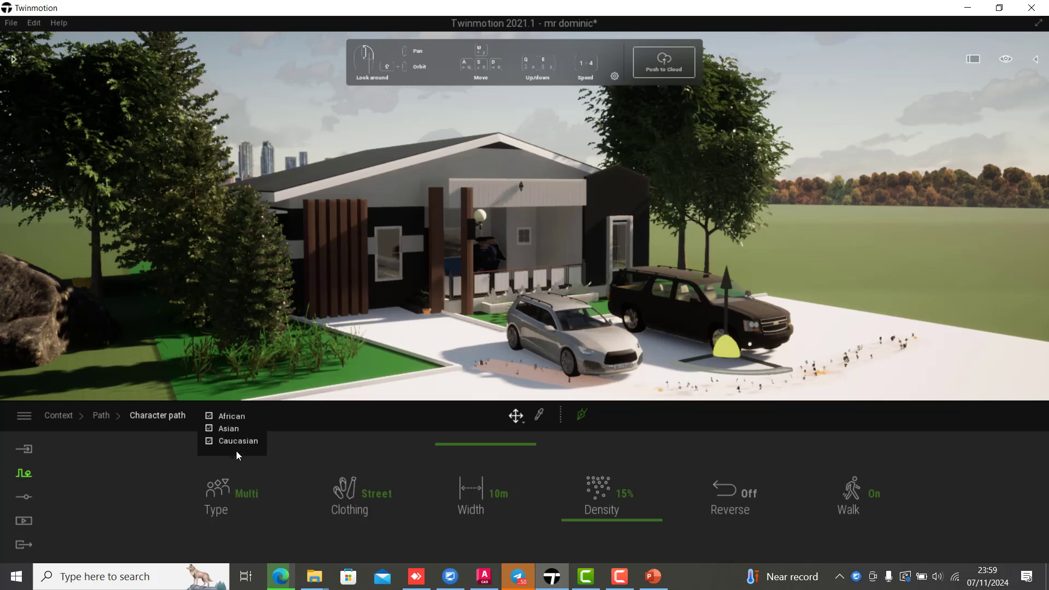
pyautogui.click(209, 430)
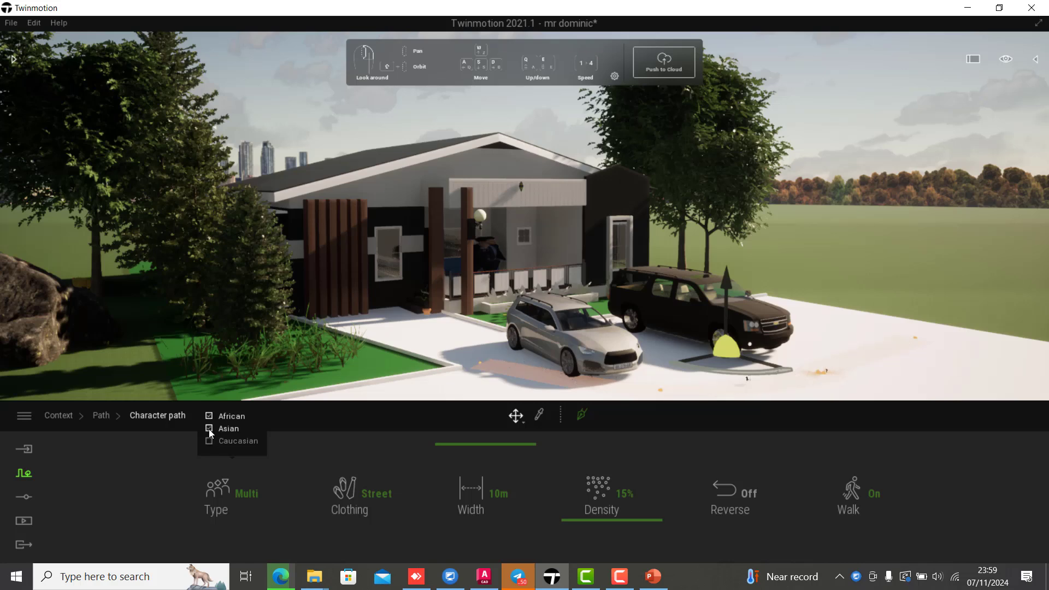
pyautogui.click(209, 440)
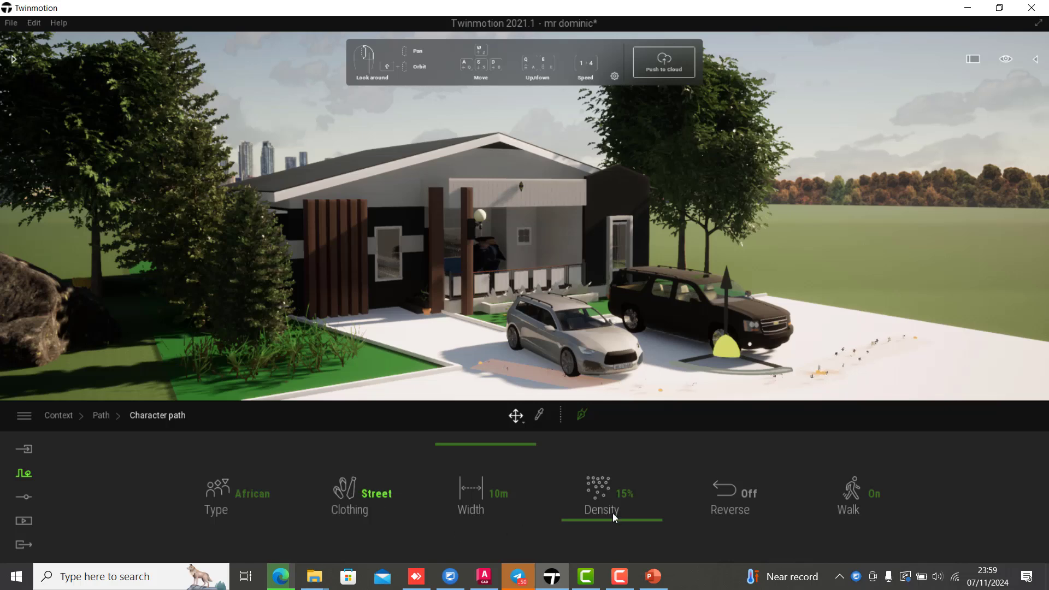
pyautogui.click(616, 489)
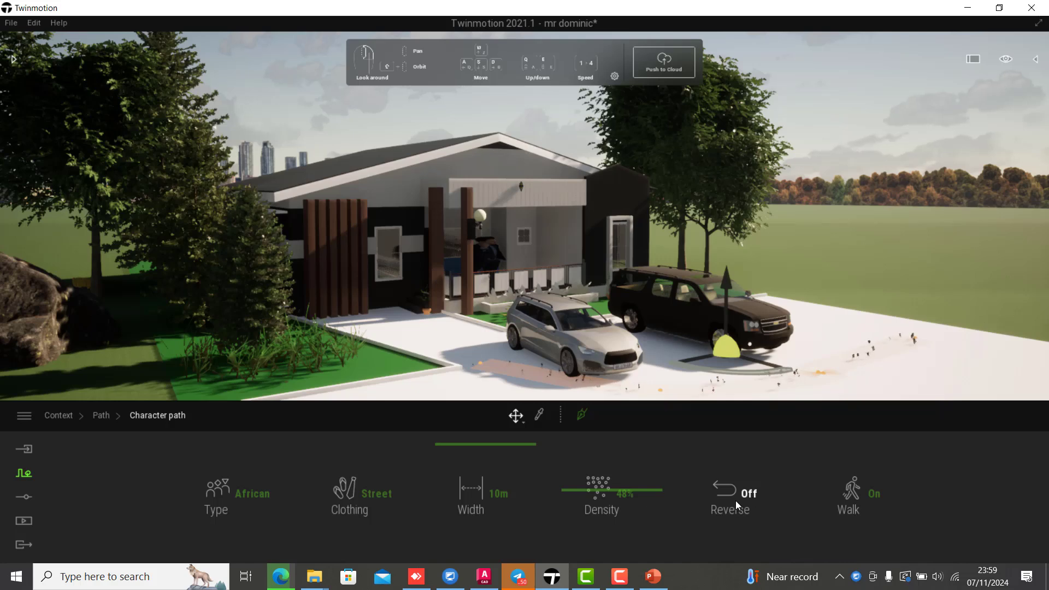
# Step: Turn Reverse on for the character path, and try Walk switched off before undoing that change
pyautogui.click(722, 512)
pyautogui.click(874, 496)
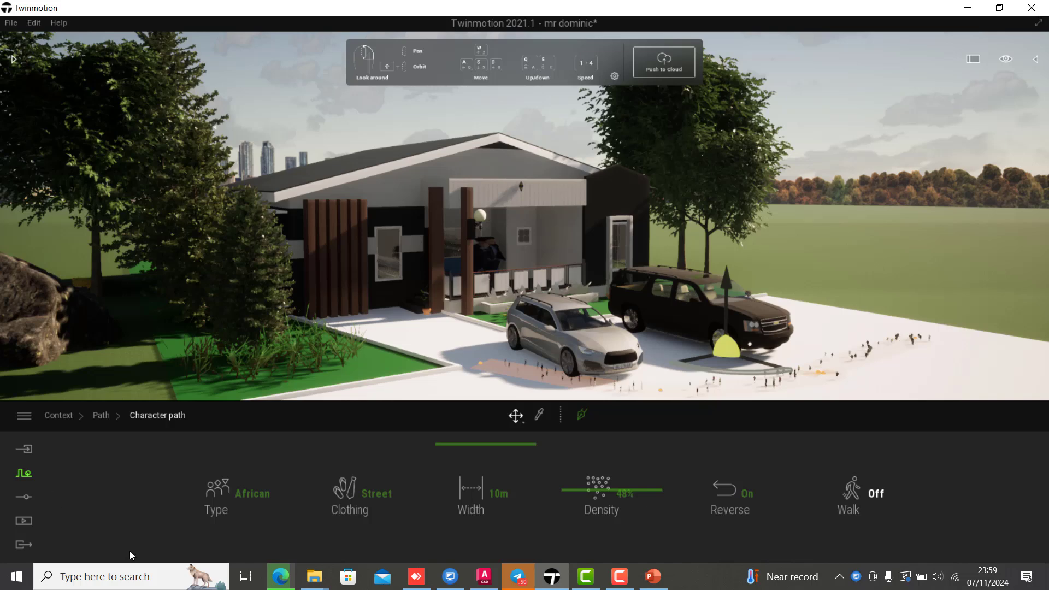
pyautogui.hotkey('ctrl', 'z')
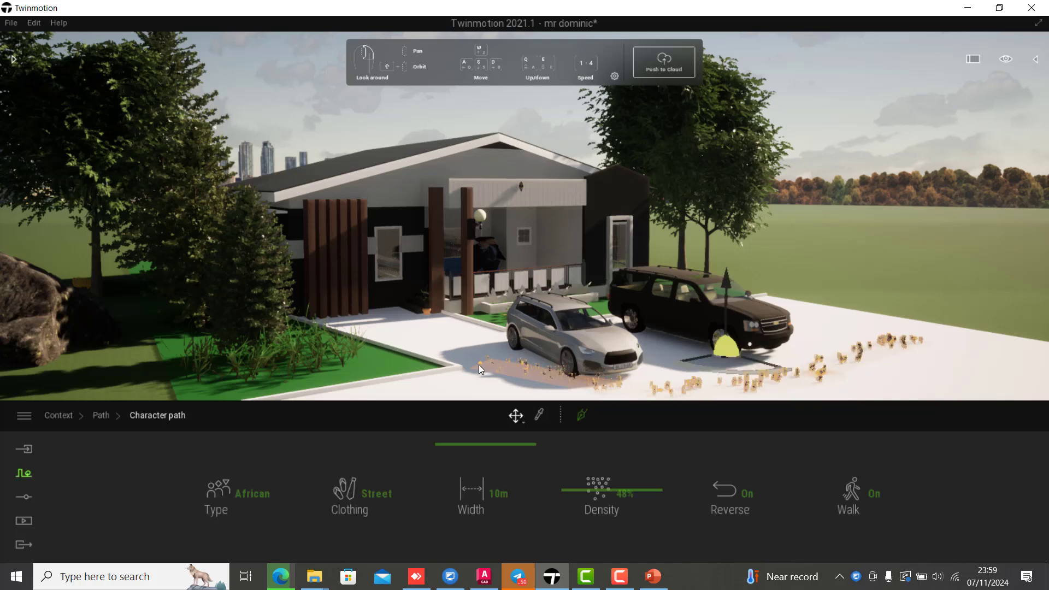
# Step: Delete the character path and undo the accidental deletion of the house's driveway and roof edge
pyautogui.press('Delete')
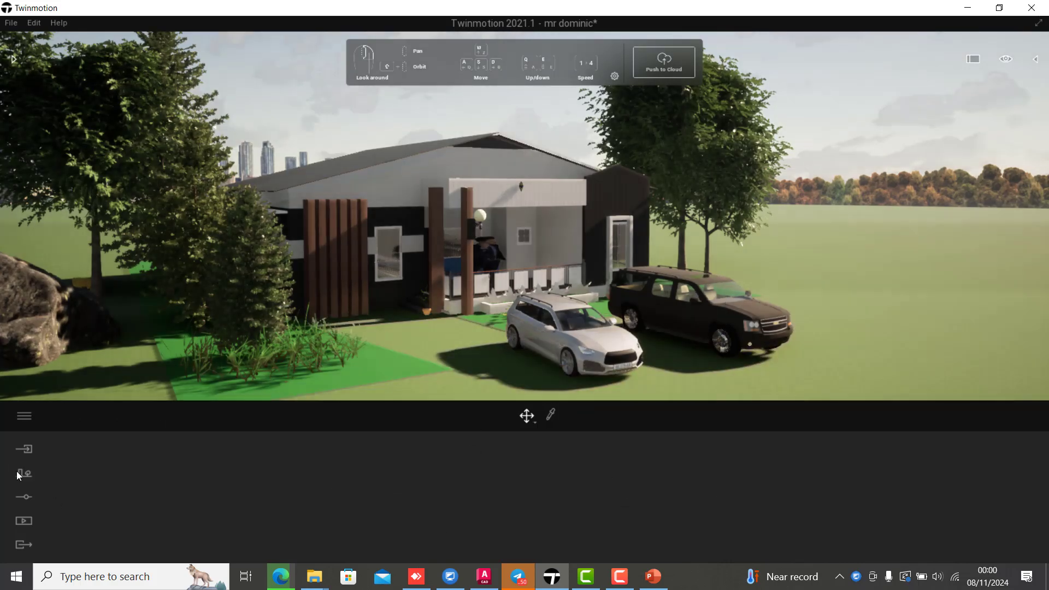
pyautogui.click(22, 472)
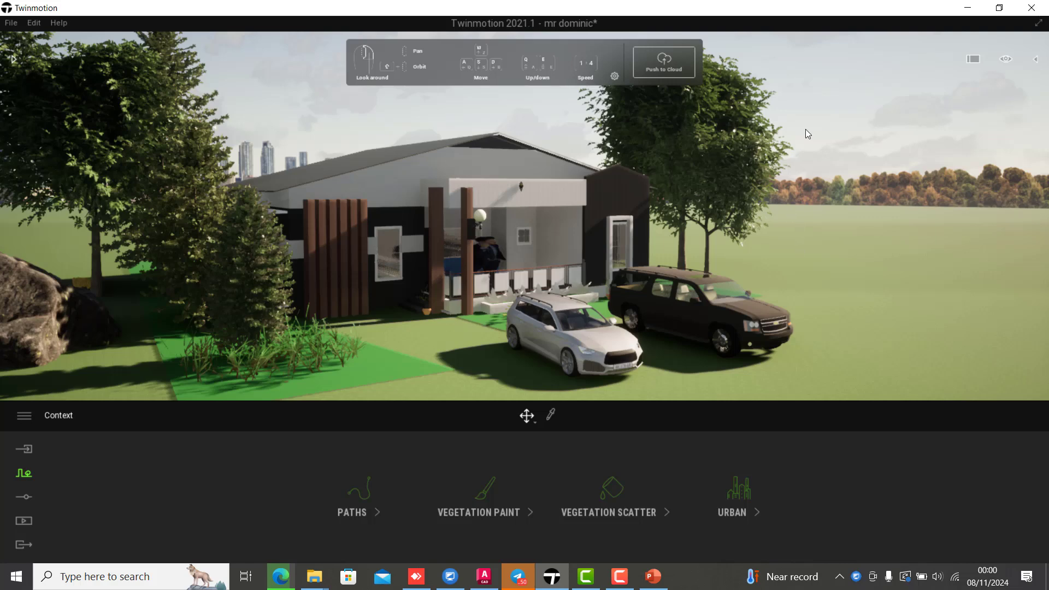
pyautogui.hotkey('ctrl', 'z')
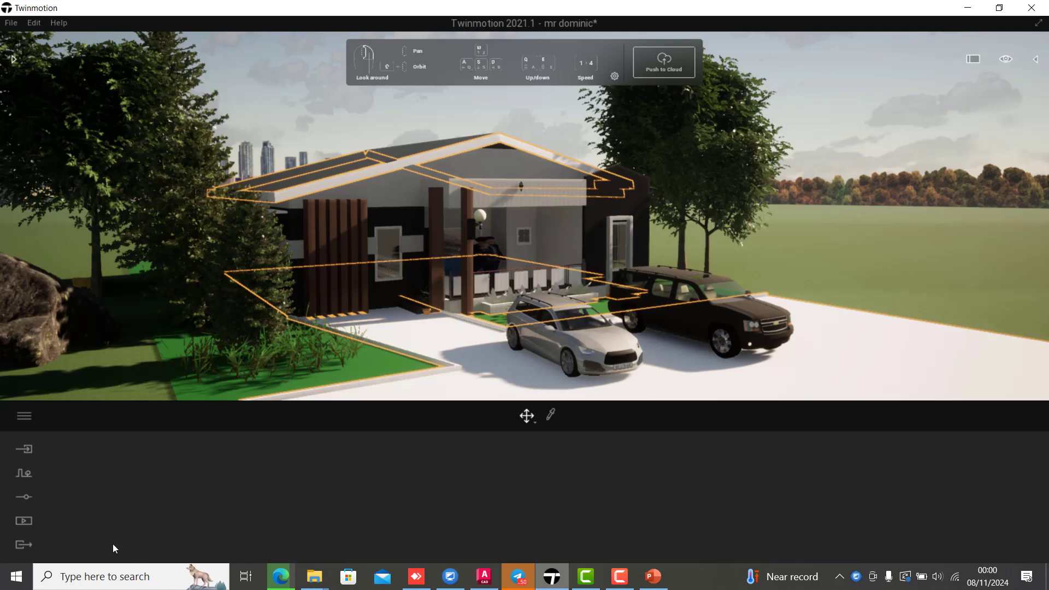
pyautogui.click(18, 477)
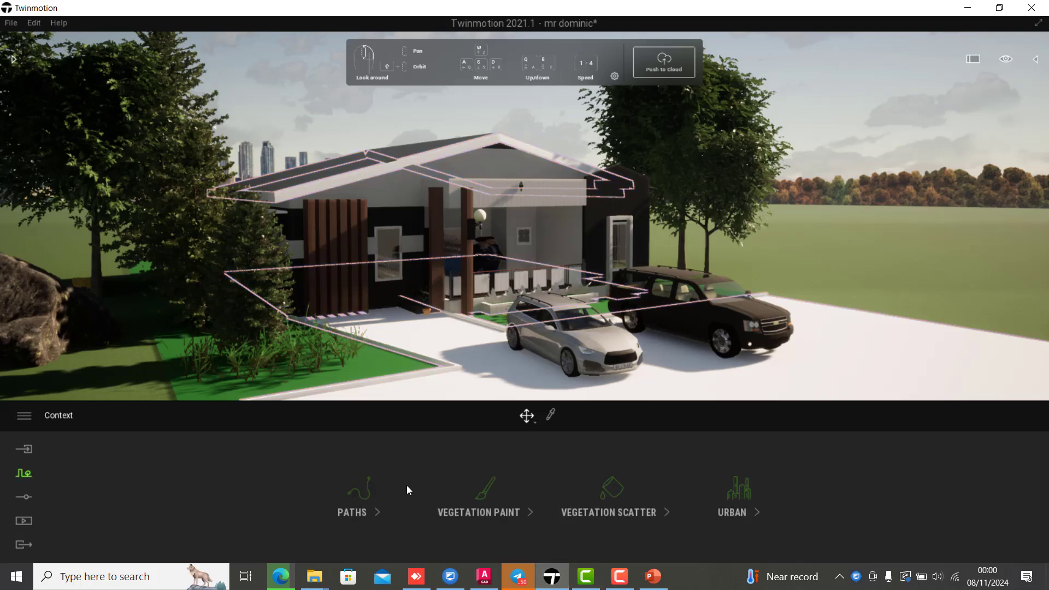
pyautogui.click(364, 483)
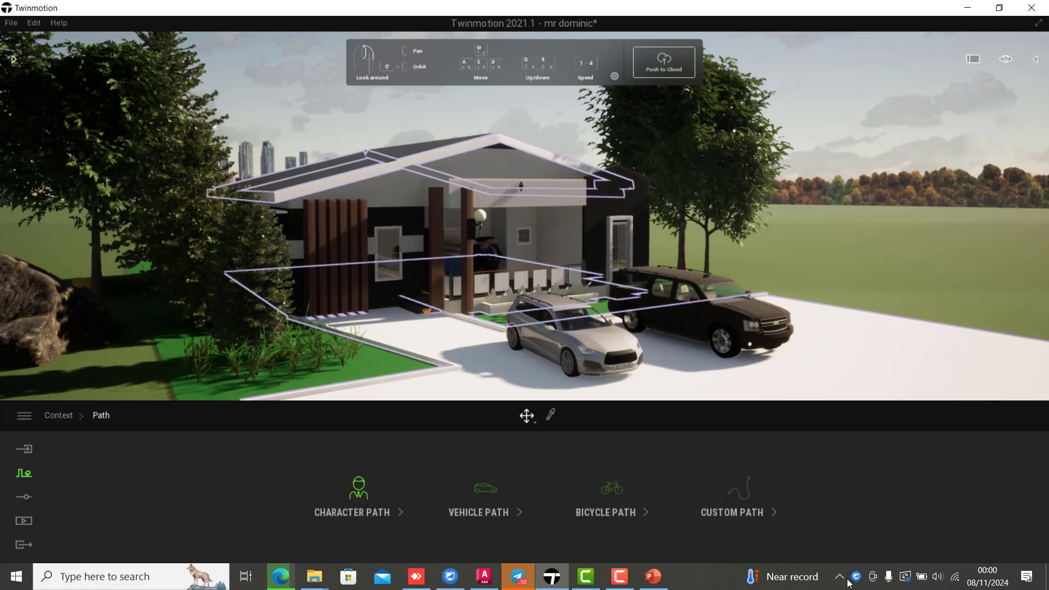
pyautogui.click(748, 492)
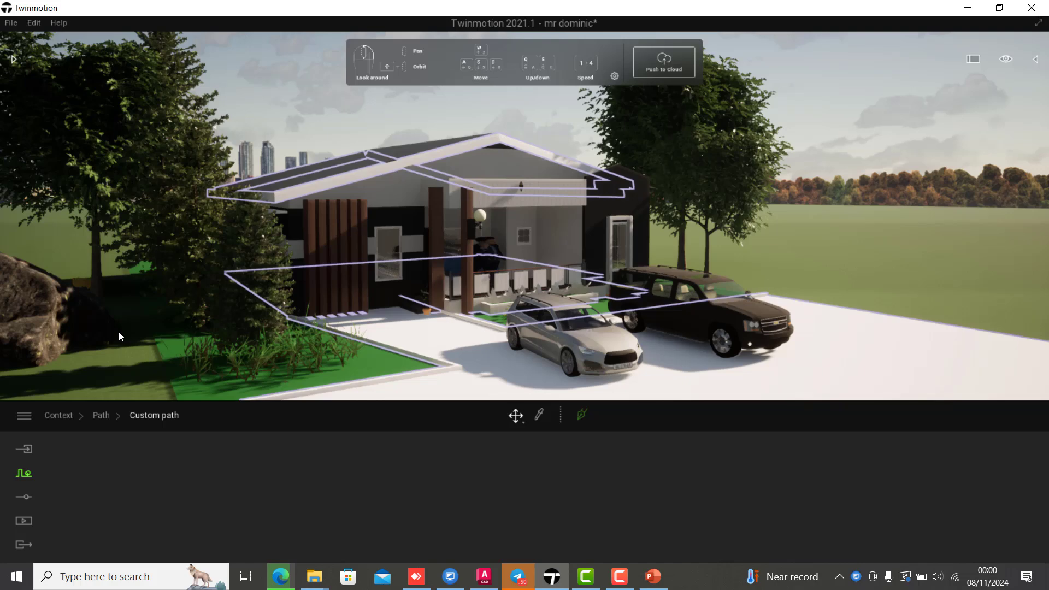
# Step: Add the character on the house's porch to the user library and clear the selection
pyautogui.click(490, 253)
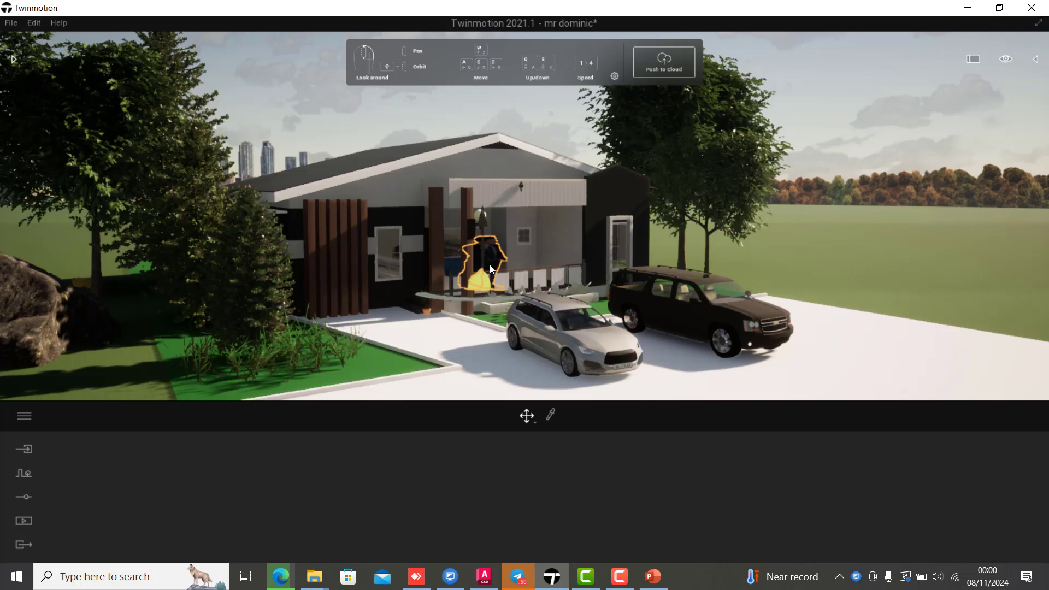
pyautogui.click(1035, 62)
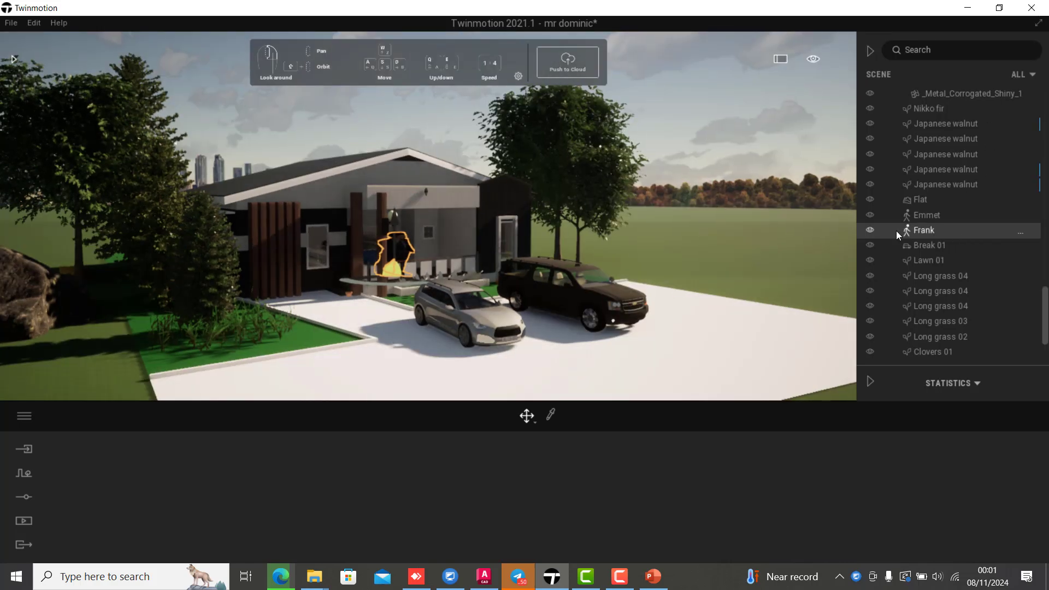
pyautogui.rightClick(900, 232)
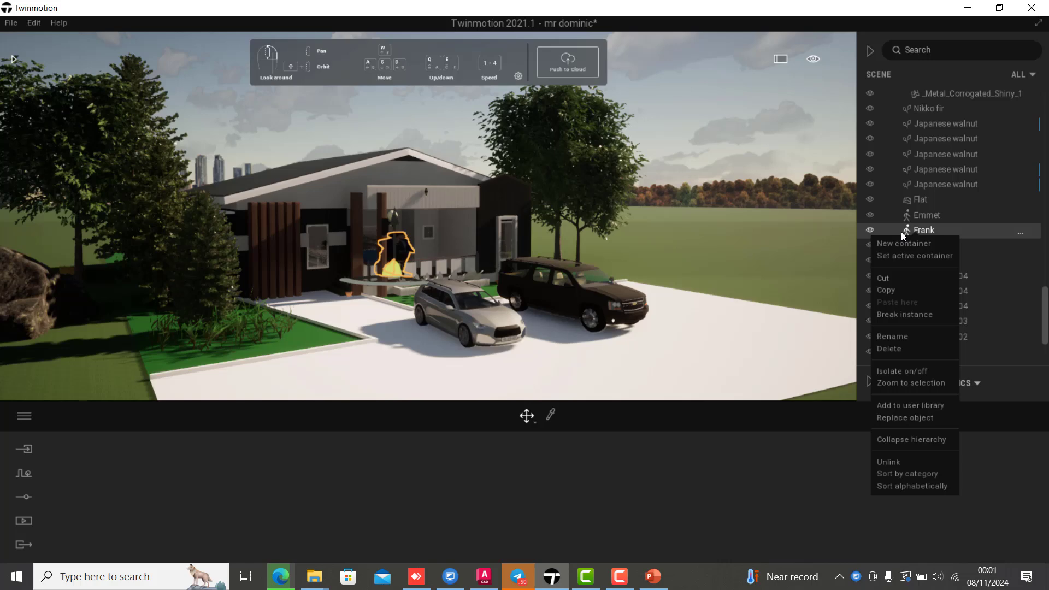
pyautogui.click(924, 411)
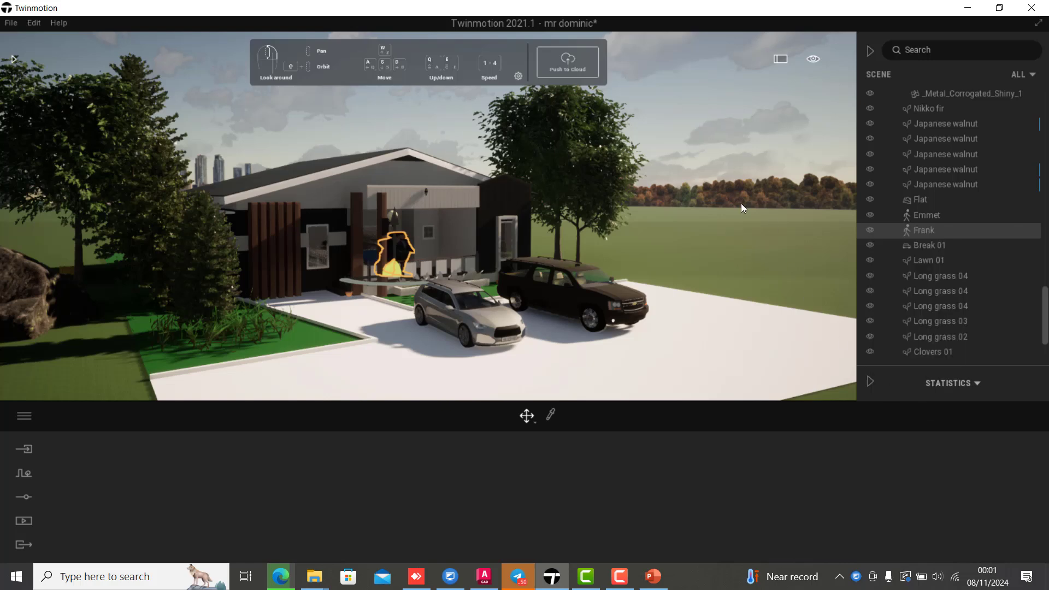
pyautogui.click(716, 155)
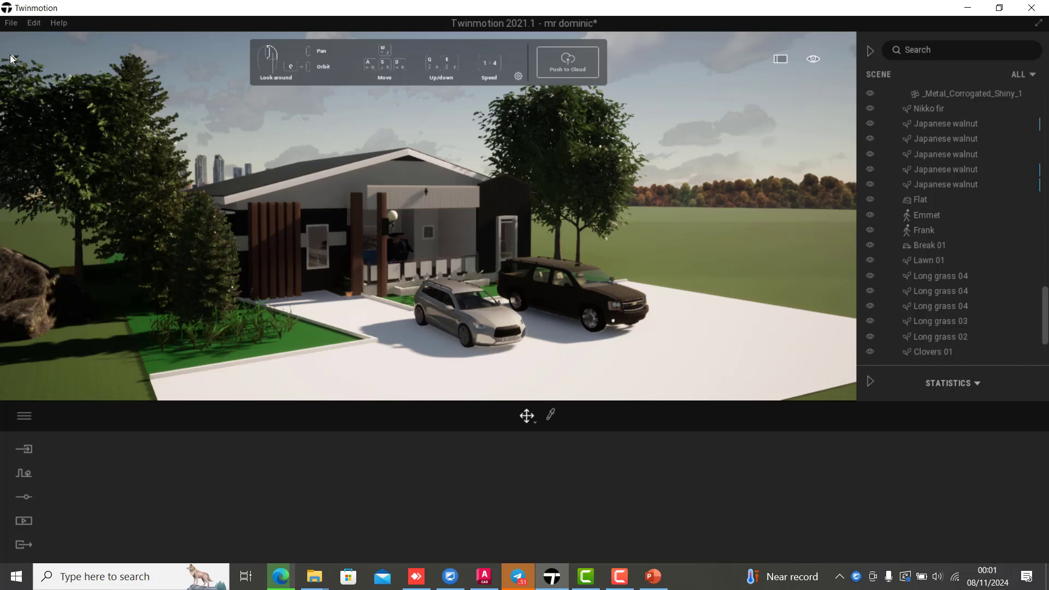
# Step: Draw a custom path from beside the silver car, curving across the driveway in front of both cars to the grass
pyautogui.click(24, 474)
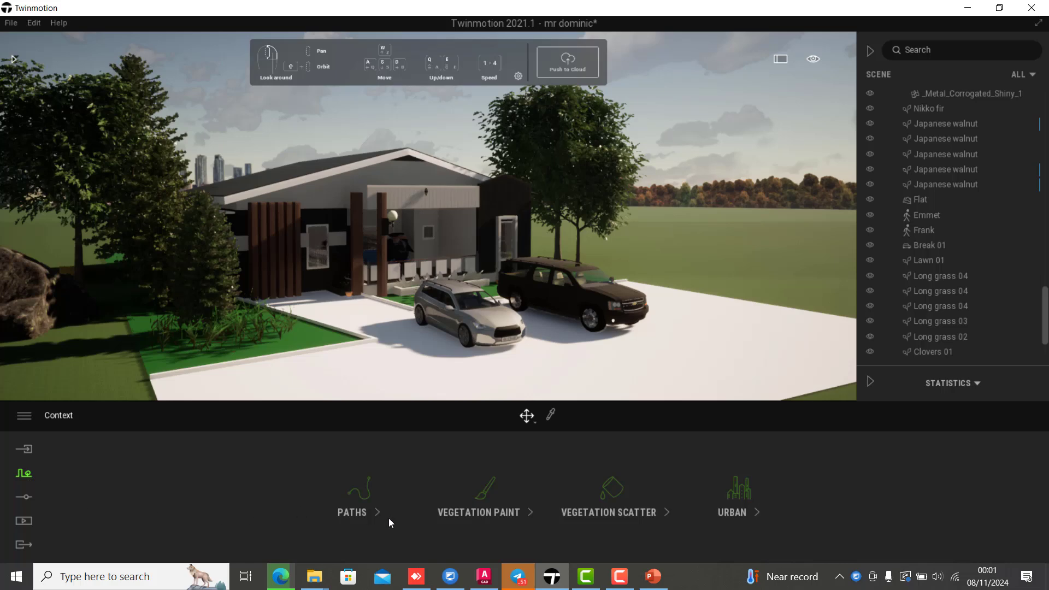
pyautogui.click(376, 489)
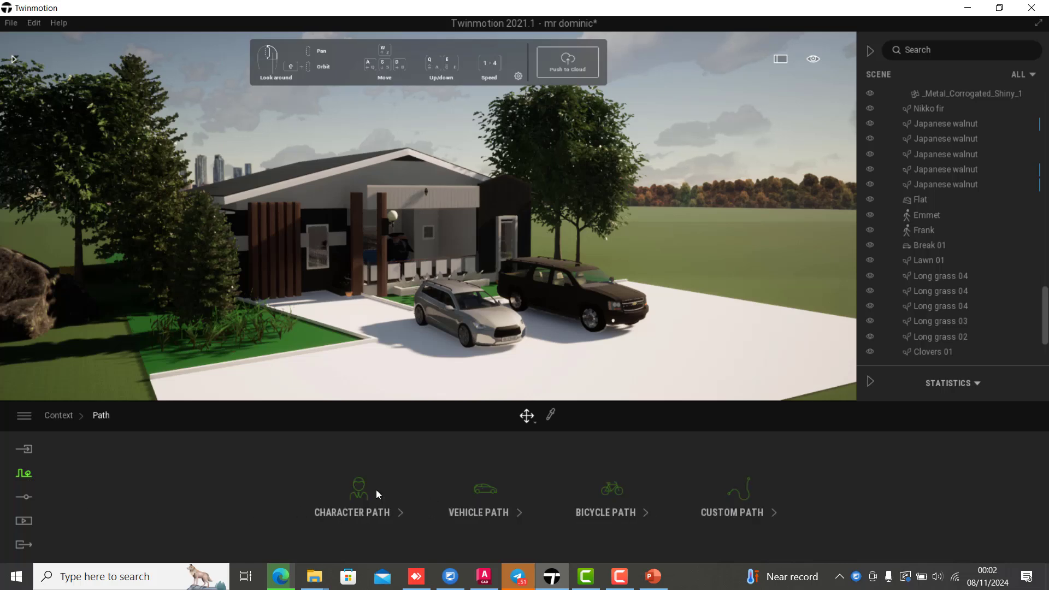
pyautogui.click(736, 490)
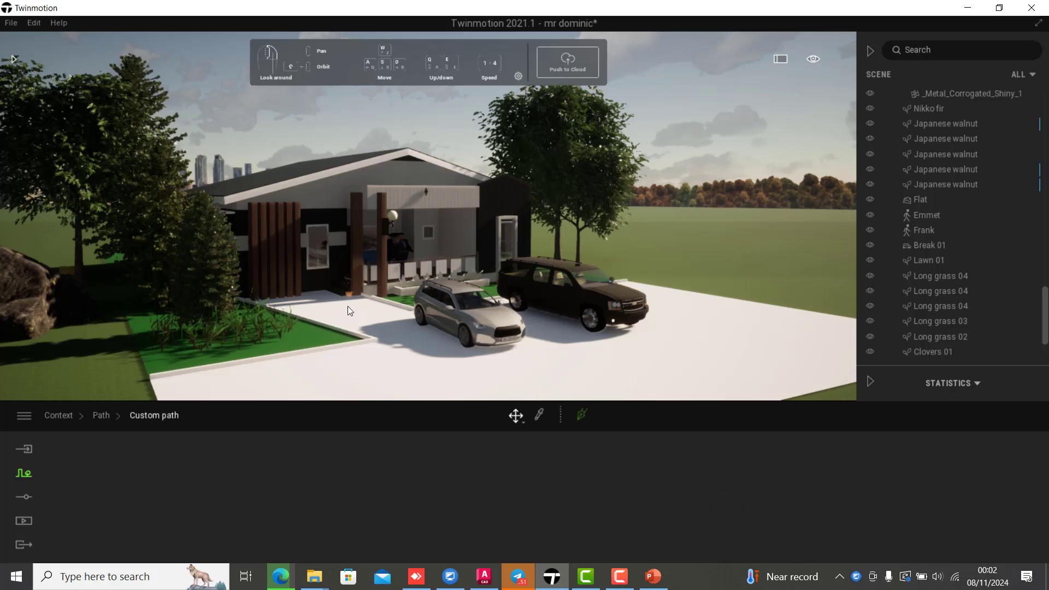
pyautogui.click(582, 414)
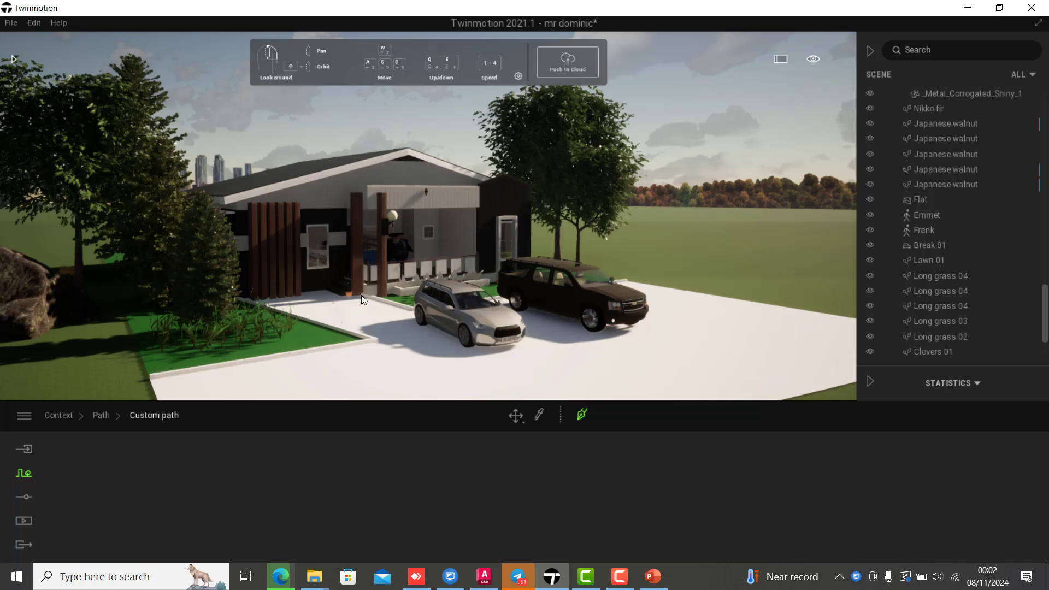
pyautogui.click(422, 352)
pyautogui.click(759, 332)
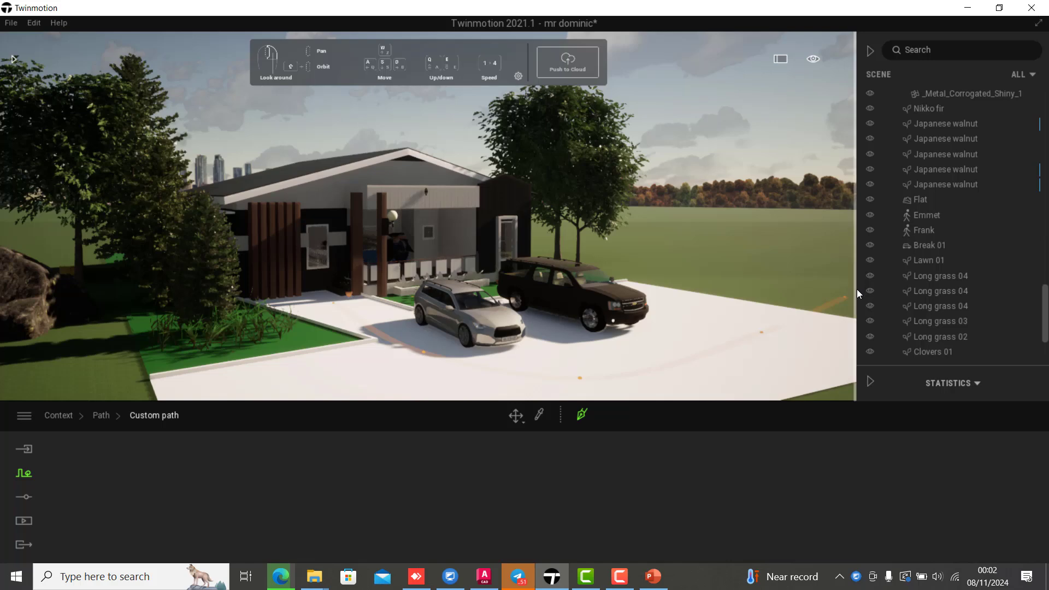
pyautogui.rightClick(788, 352)
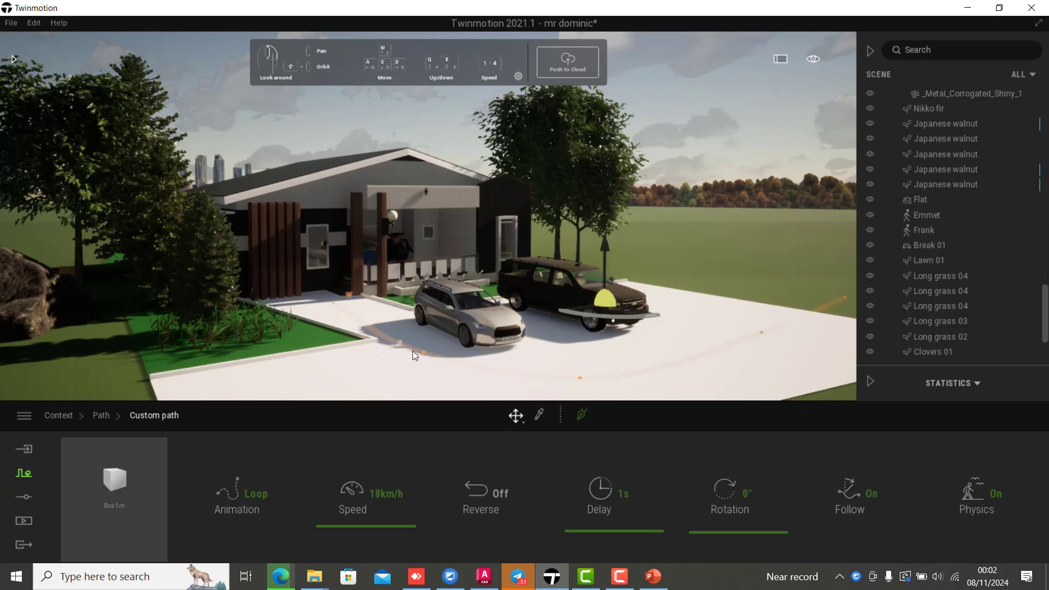
# Step: Set the custom path's speed to 32 km/h
pyautogui.click(374, 526)
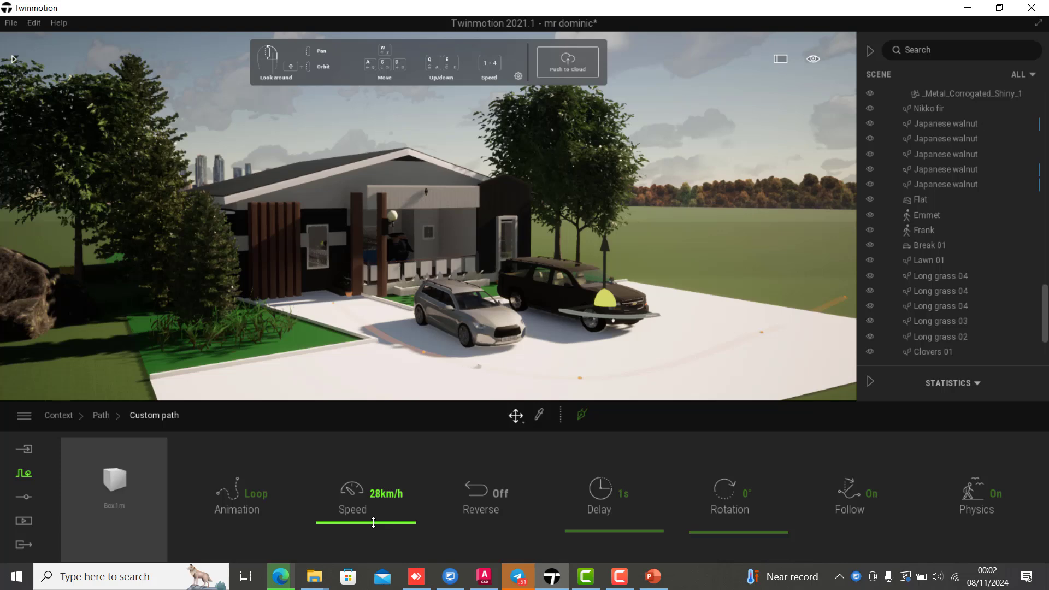
pyautogui.moveTo(372, 525); pyautogui.dragTo(373, 521)
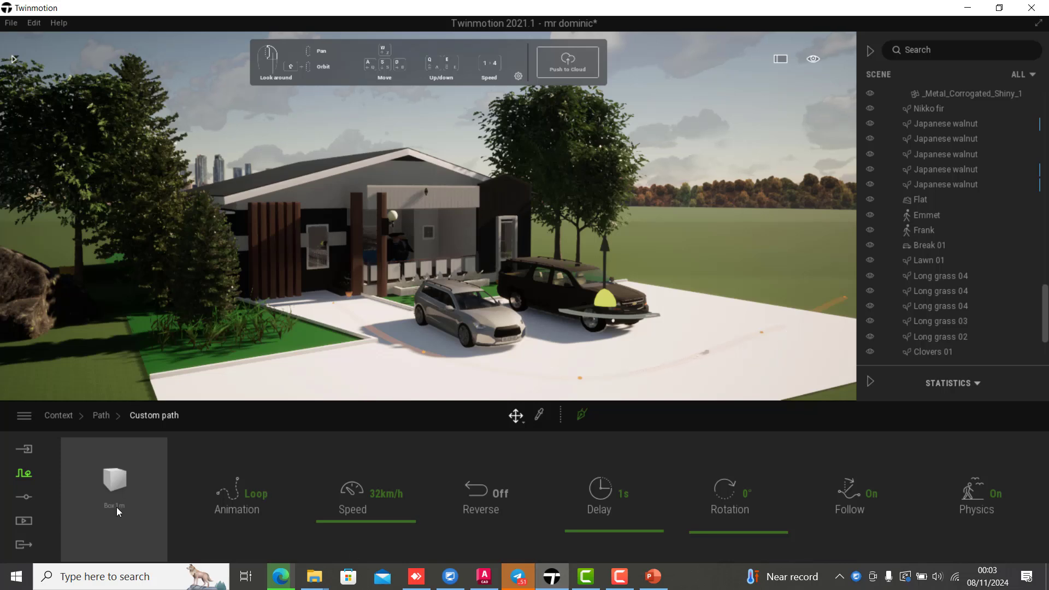
# Step: Assign the Michael_1 character from the user library to the custom path in place of the box and set its animation to Once
pyautogui.click(13, 58)
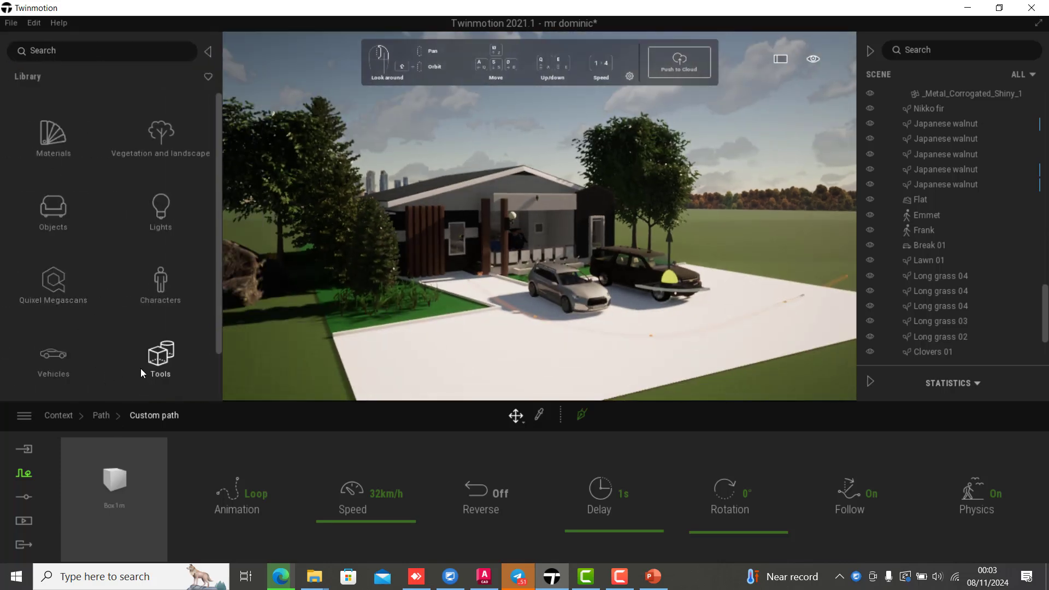
pyautogui.scroll(-1, 140, 368)
pyautogui.click(51, 373)
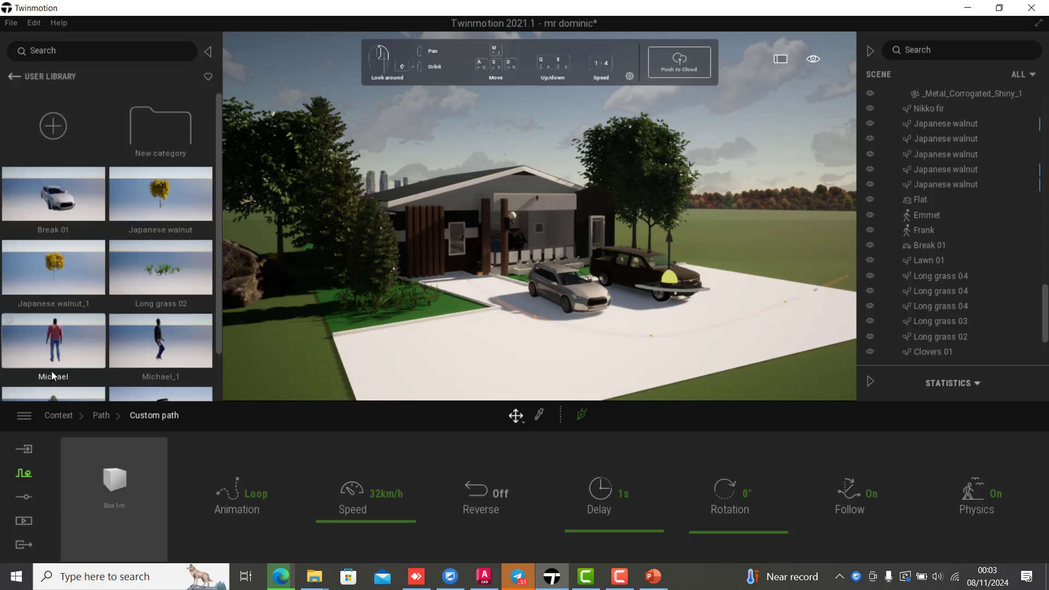
pyautogui.scroll(-1, 80, 302)
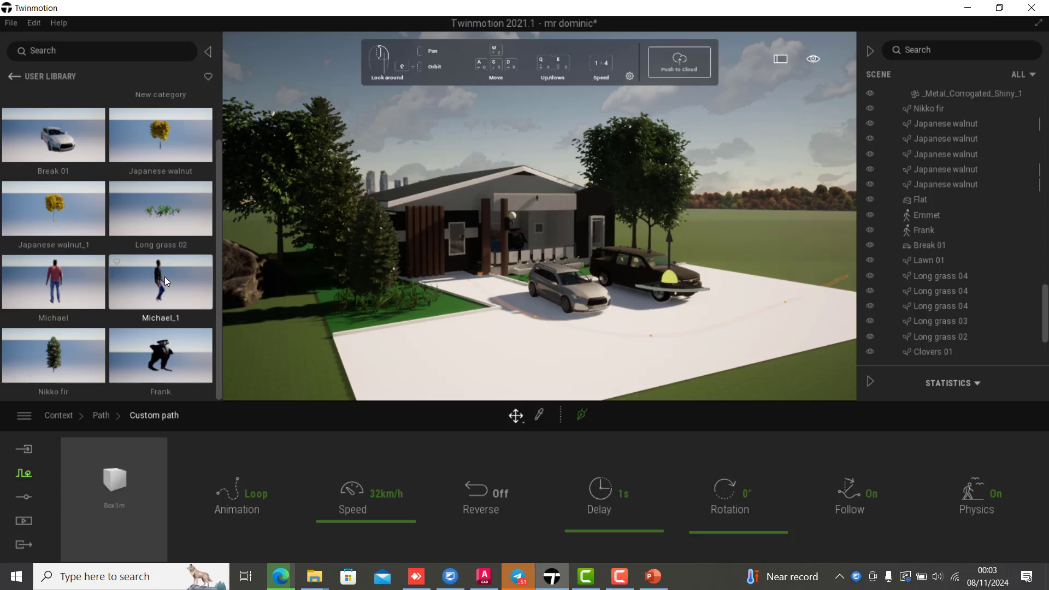
pyautogui.moveTo(165, 278)
pyautogui.mouseDown()
pyautogui.moveTo(495, 323)
pyautogui.moveTo(490, 356)
pyautogui.moveTo(490, 263)
pyautogui.moveTo(282, 573)
pyautogui.moveTo(37, 485)
pyautogui.moveTo(73, 474)
pyautogui.mouseUp()
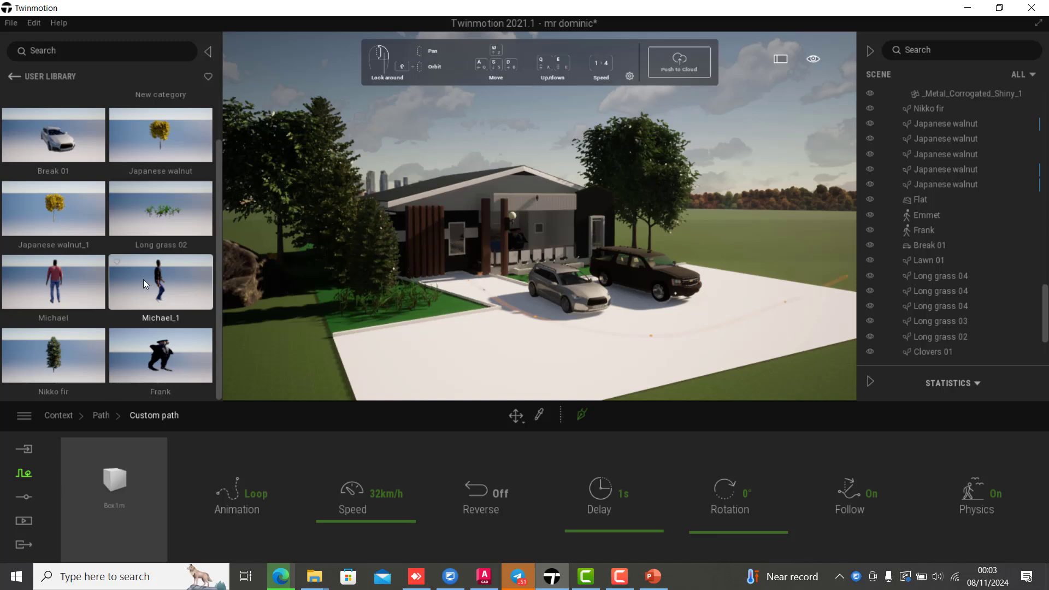
pyautogui.moveTo(144, 280); pyautogui.dragTo(126, 486)
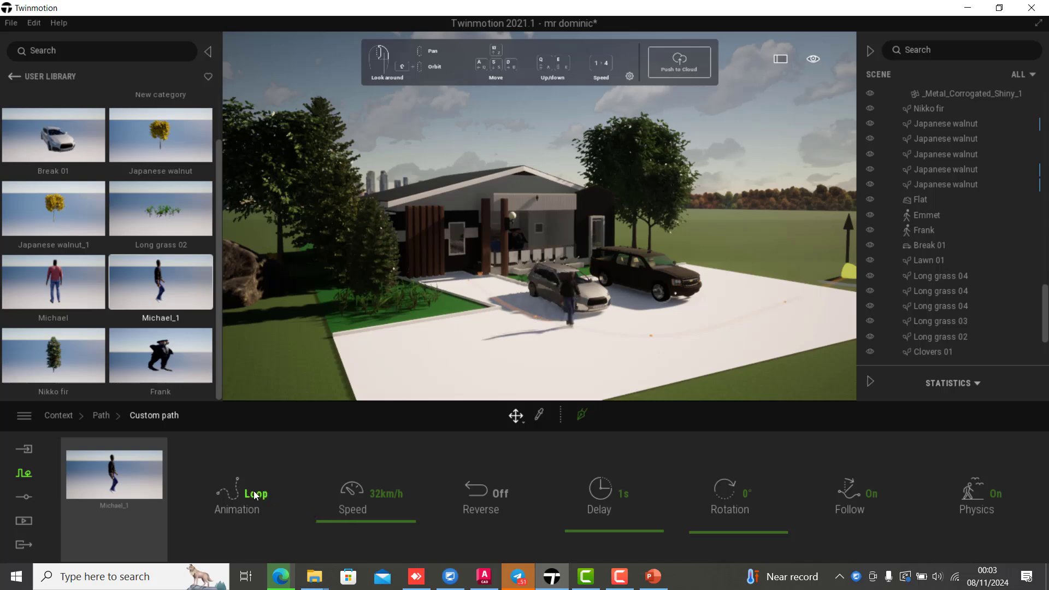
pyautogui.click(268, 512)
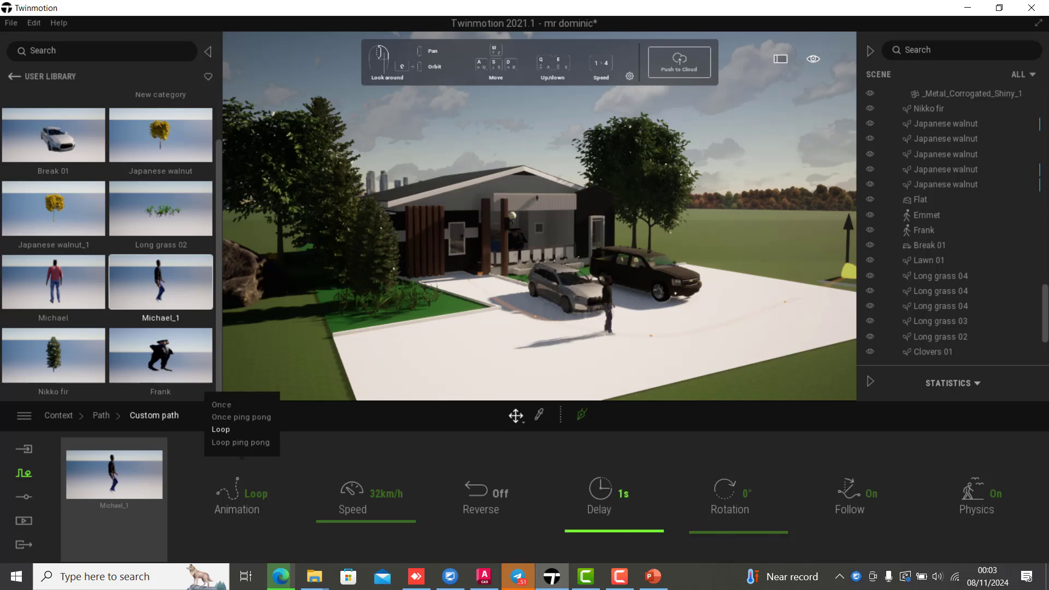
pyautogui.click(222, 405)
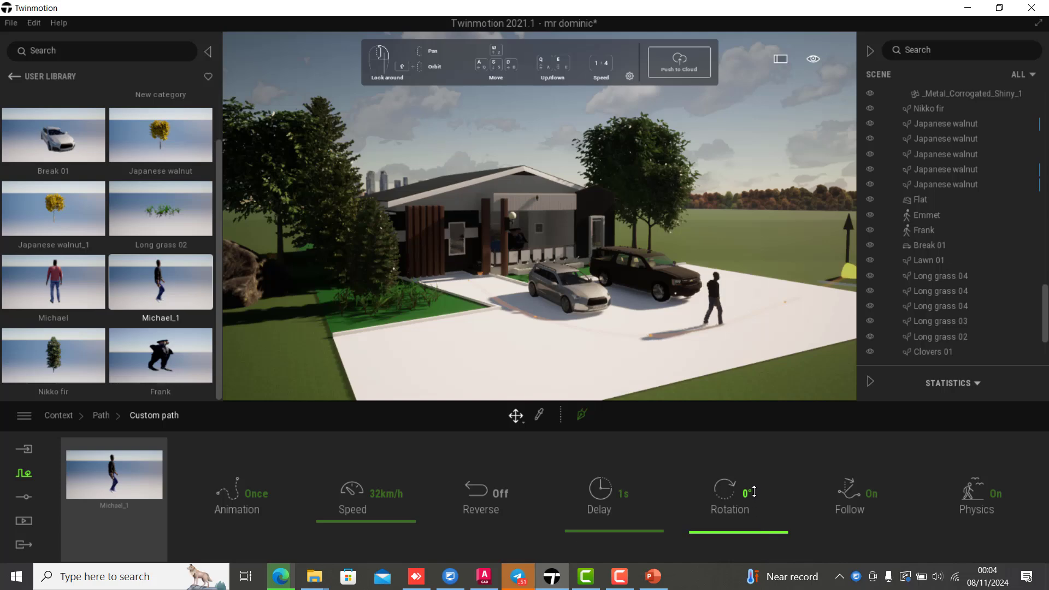
# Step: Try a rotation of 116° for the character on the custom path
pyautogui.moveTo(758, 489); pyautogui.dragTo(758, 495)
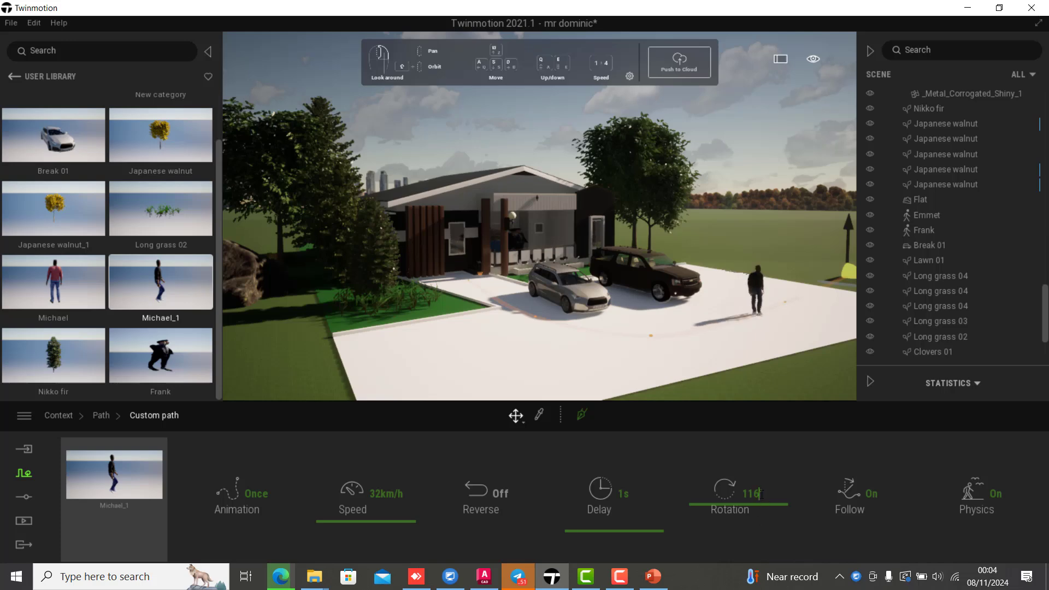
pyautogui.click(759, 494)
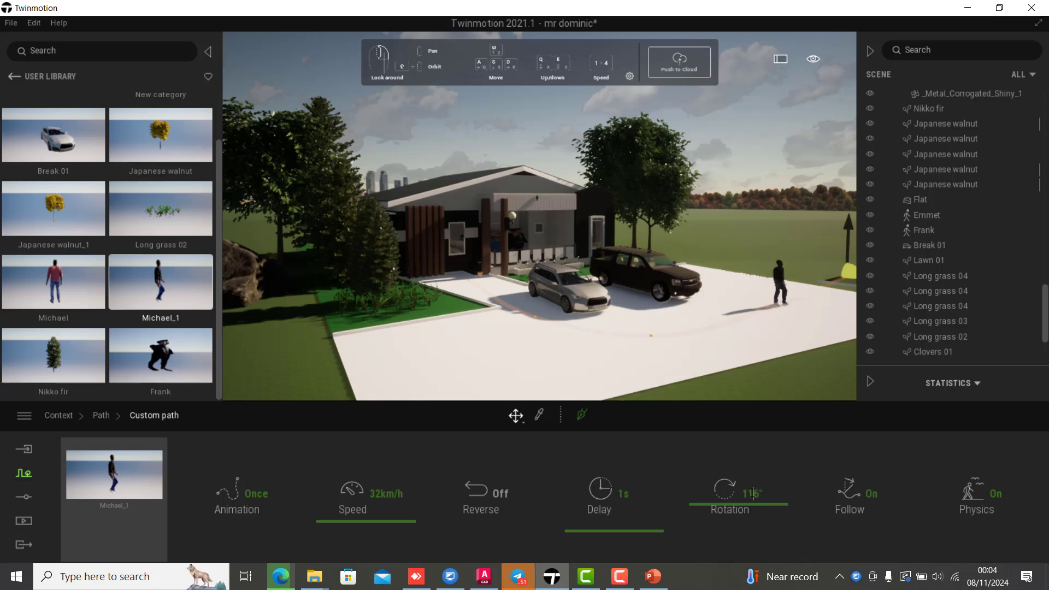
pyautogui.doubleClick(757, 495)
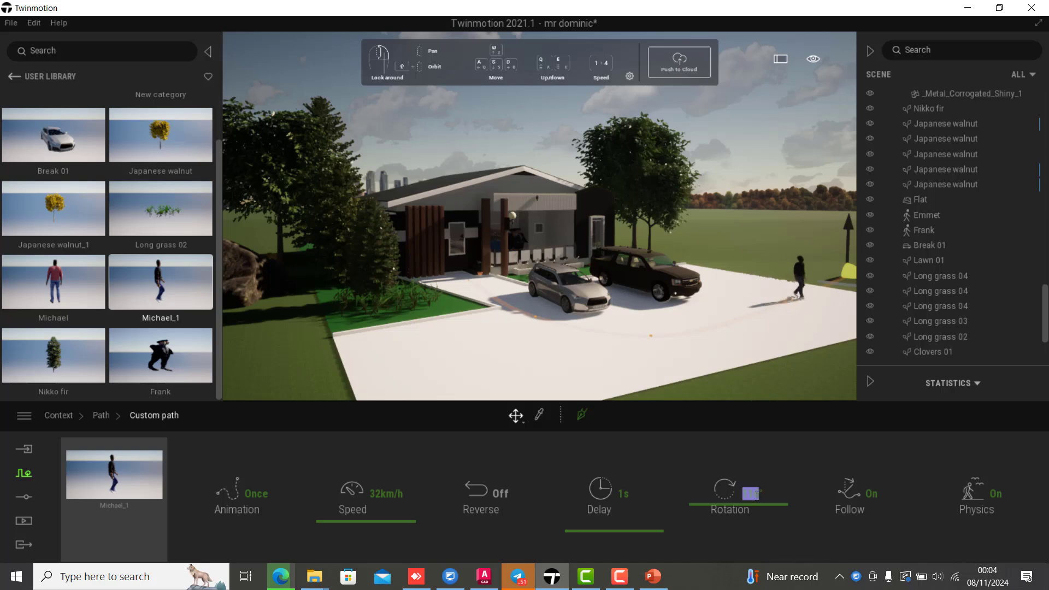
pyautogui.click(756, 495)
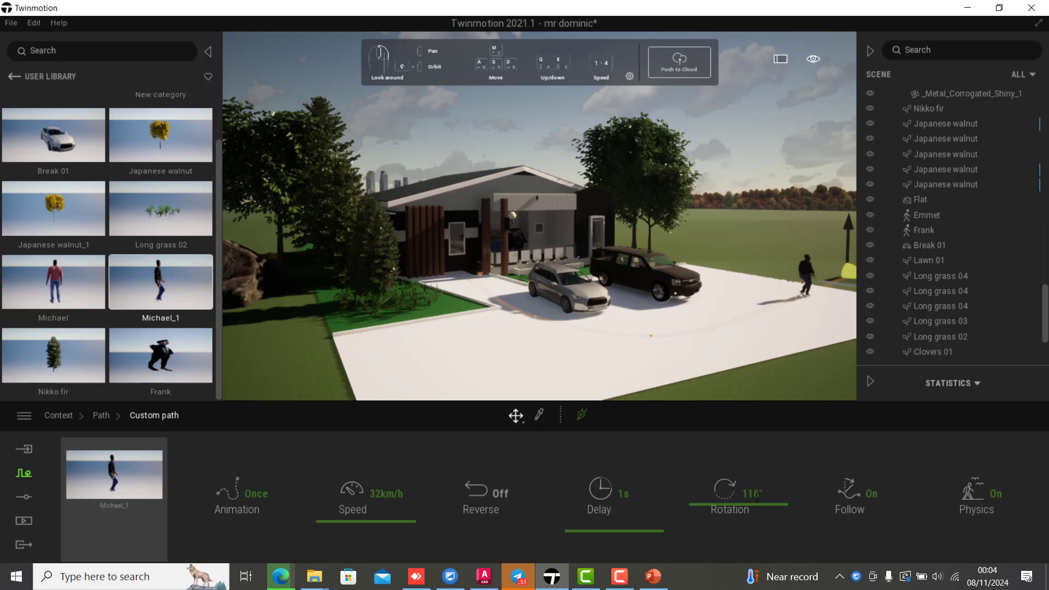
pyautogui.doubleClick(756, 497)
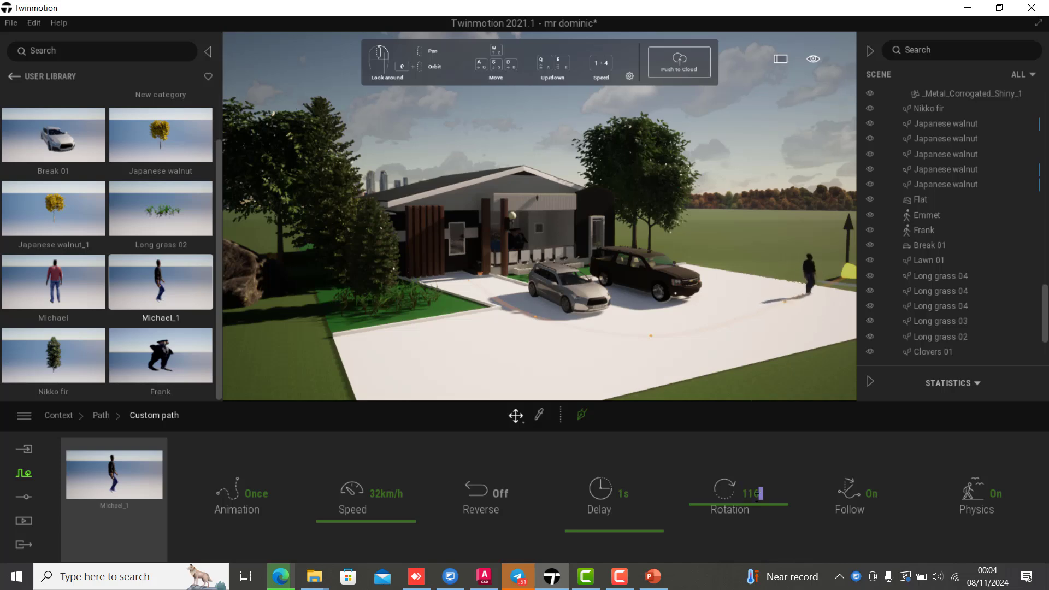
pyautogui.click(757, 497)
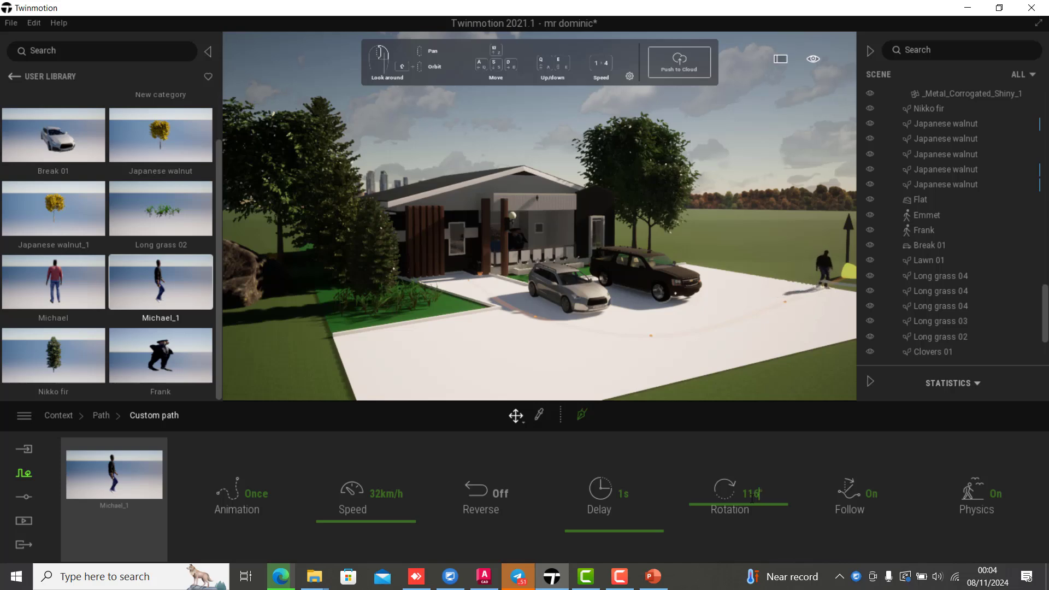
pyautogui.doubleClick(751, 497)
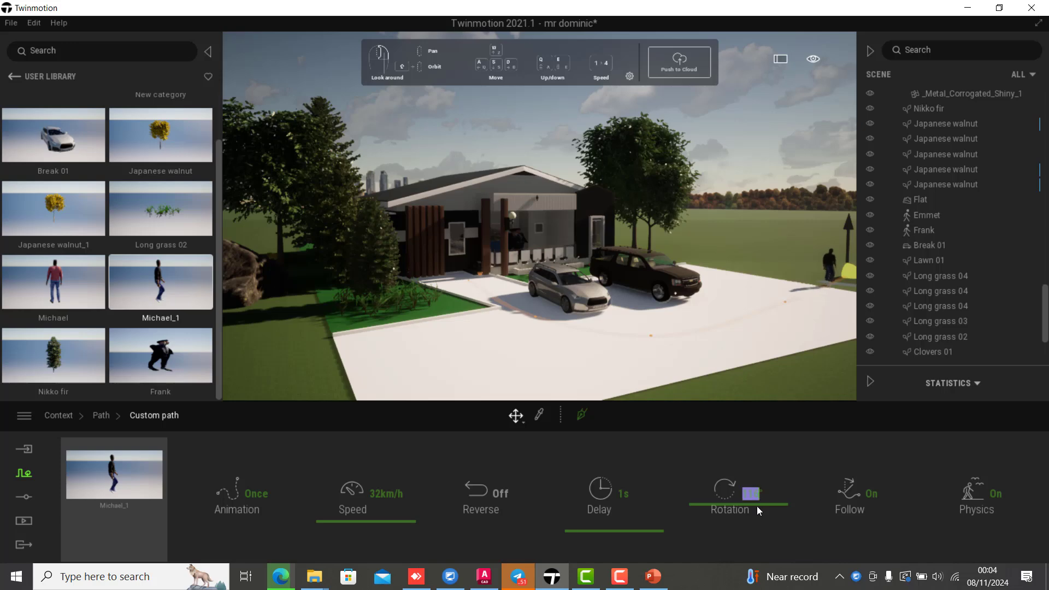
# Step: Try to change the path character's rotation to 360°
pyautogui.click(756, 494)
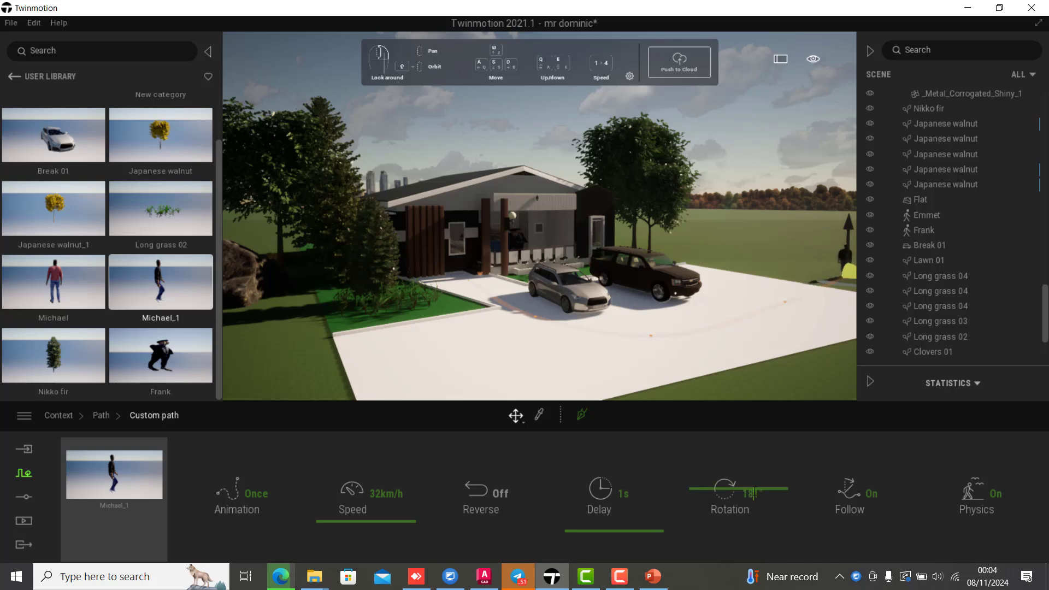
pyautogui.doubleClick(754, 492)
pyautogui.click(755, 493)
pyautogui.write('3601')
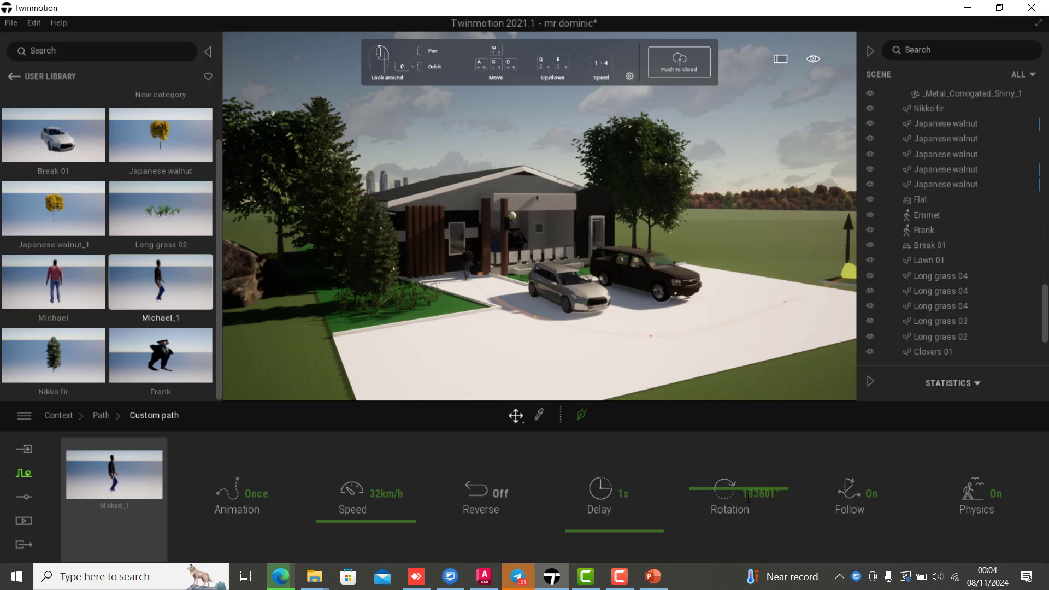
pyautogui.moveTo(744, 498); pyautogui.dragTo(755, 498)
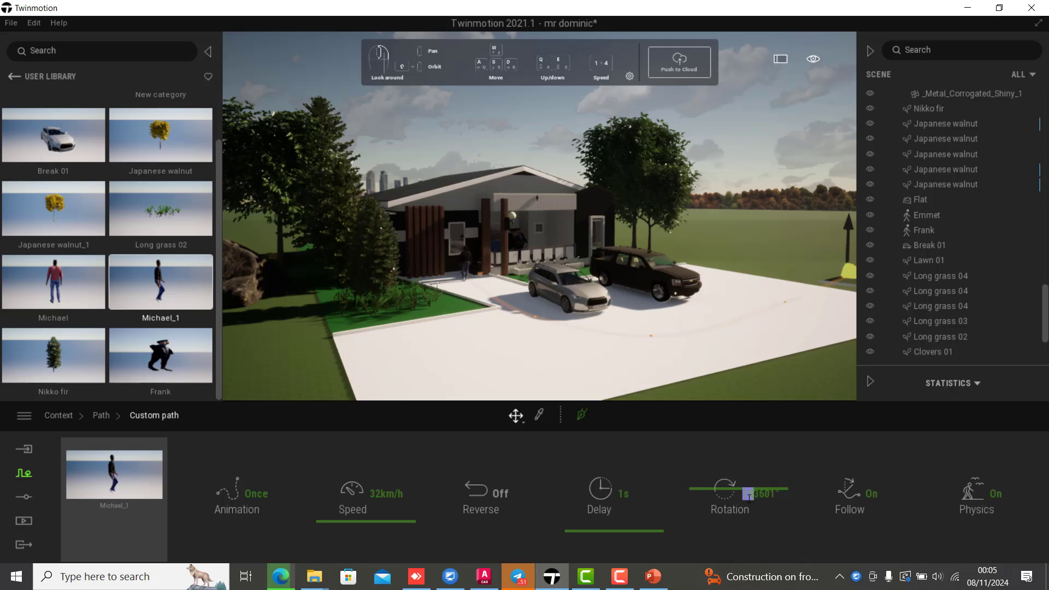
pyautogui.press('BackSpace')
pyautogui.click(750, 465)
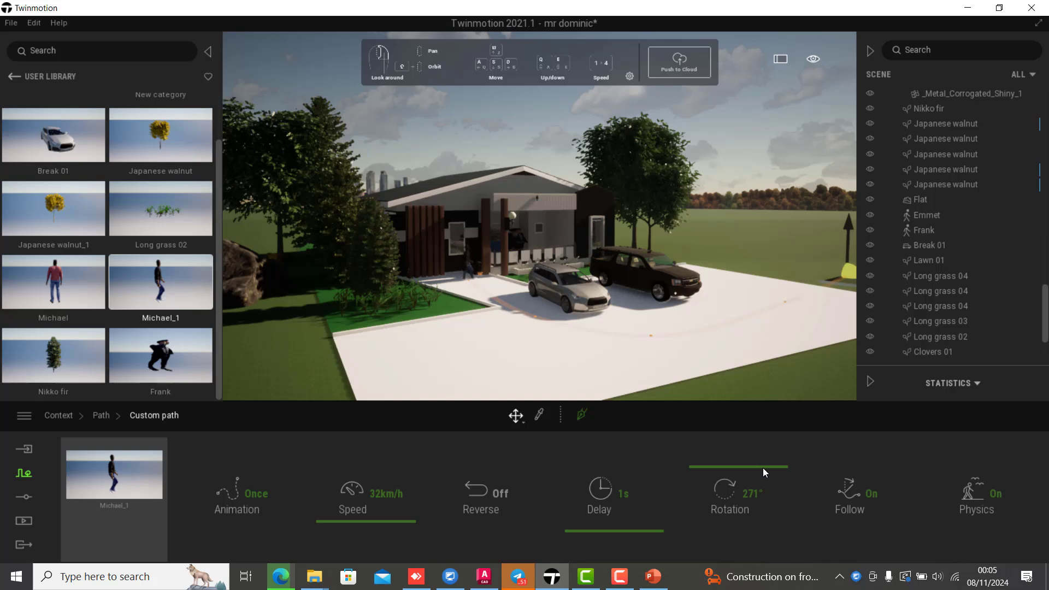
pyautogui.moveTo(763, 469); pyautogui.dragTo(770, 435)
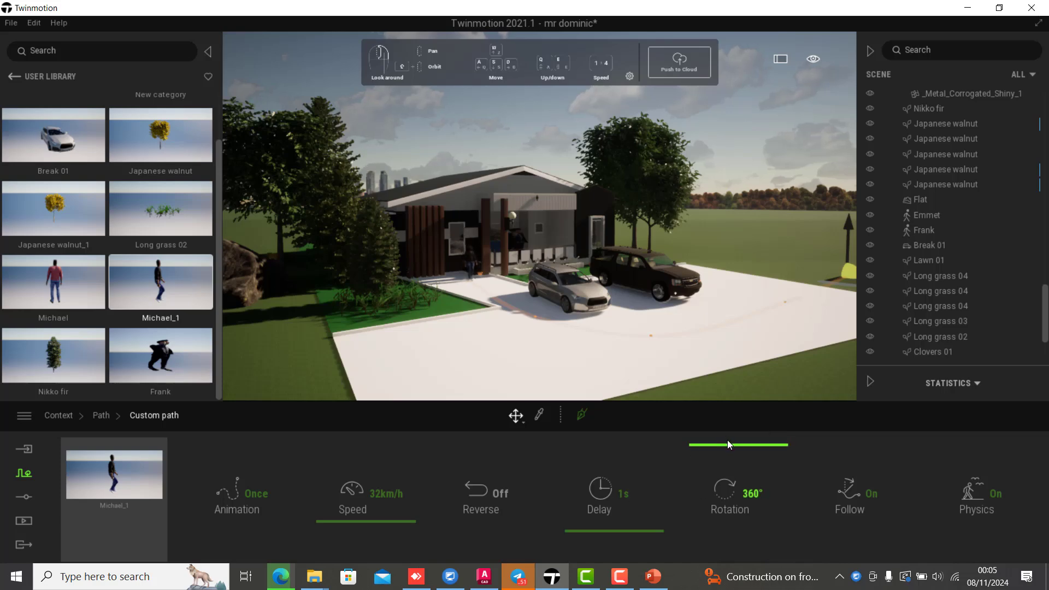
# Step: Set the path character's rotation to 180° and turn on Reverse for the custom path
pyautogui.click(759, 491)
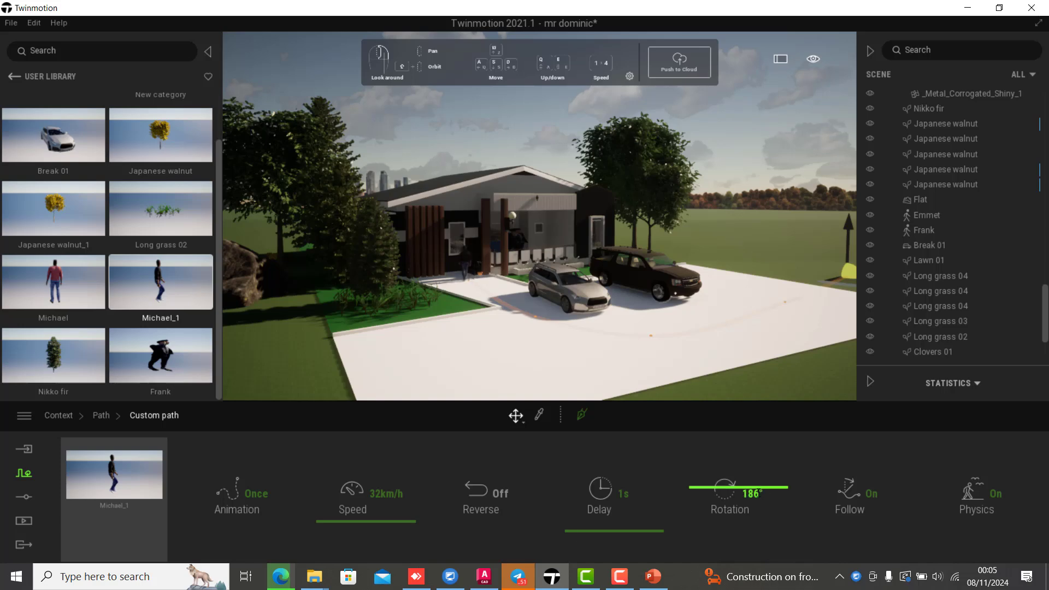
pyautogui.doubleClick(760, 493)
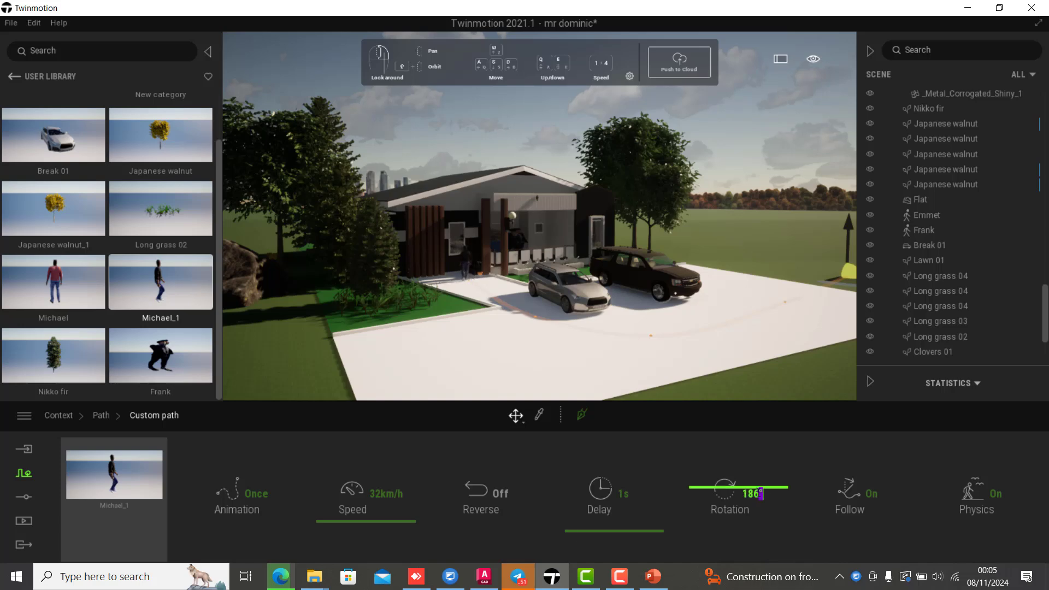
pyautogui.doubleClick(751, 492)
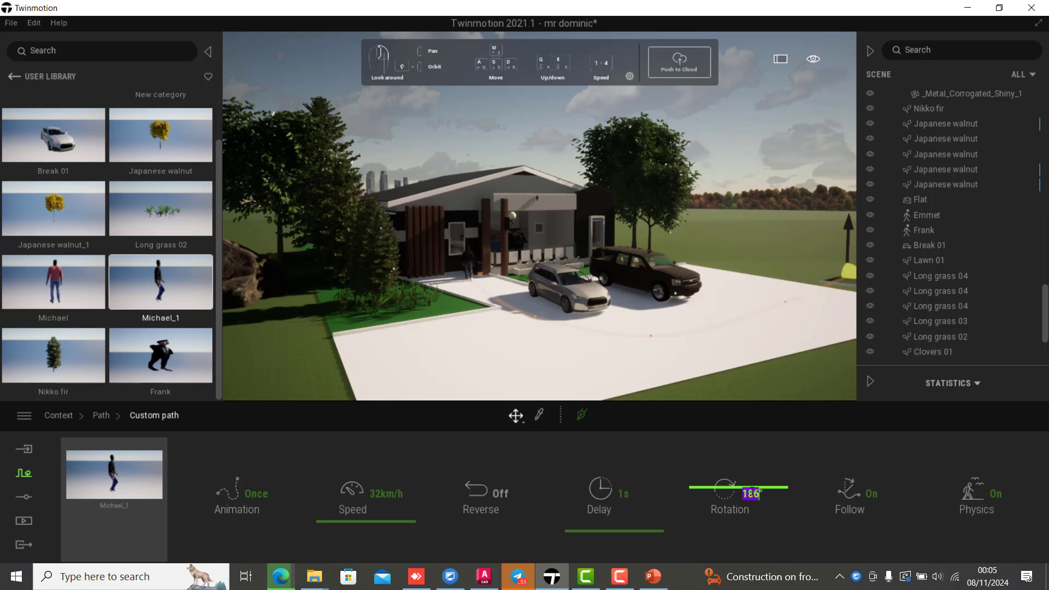
pyautogui.write('180')
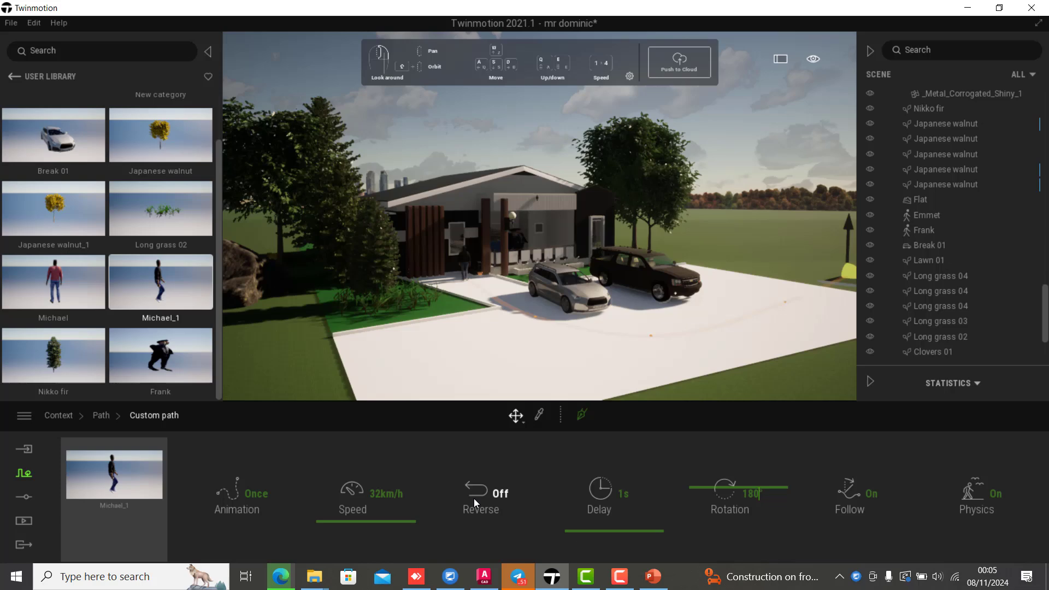
pyautogui.click(486, 493)
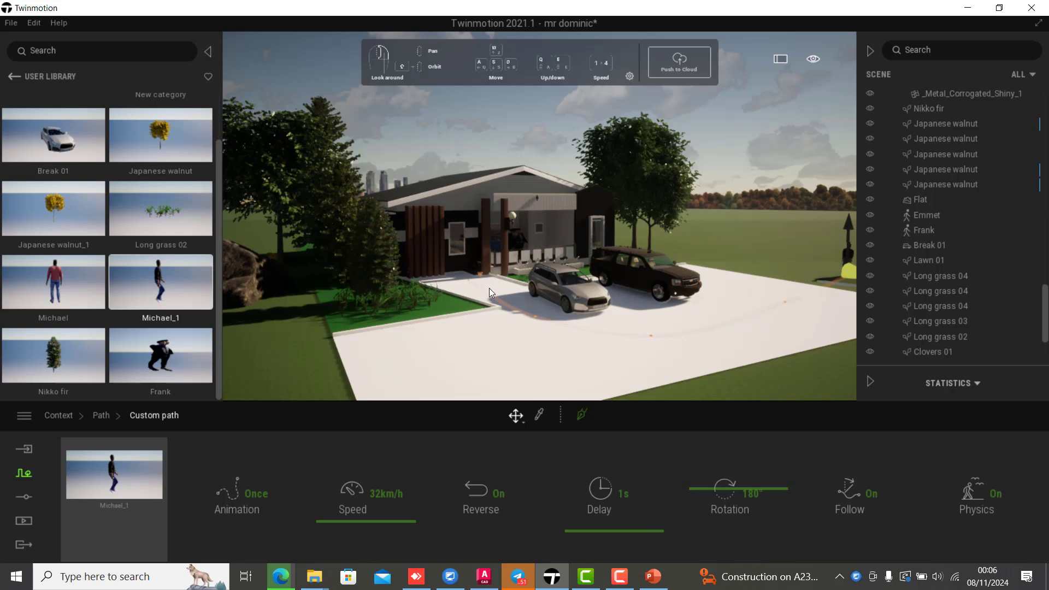
# Step: Extend the custom path onto the front grass, adding points in front of the boulder and beyond the driveway's front edge
pyautogui.scroll(-2, 489, 288)
pyautogui.scroll(-2, 489, 287)
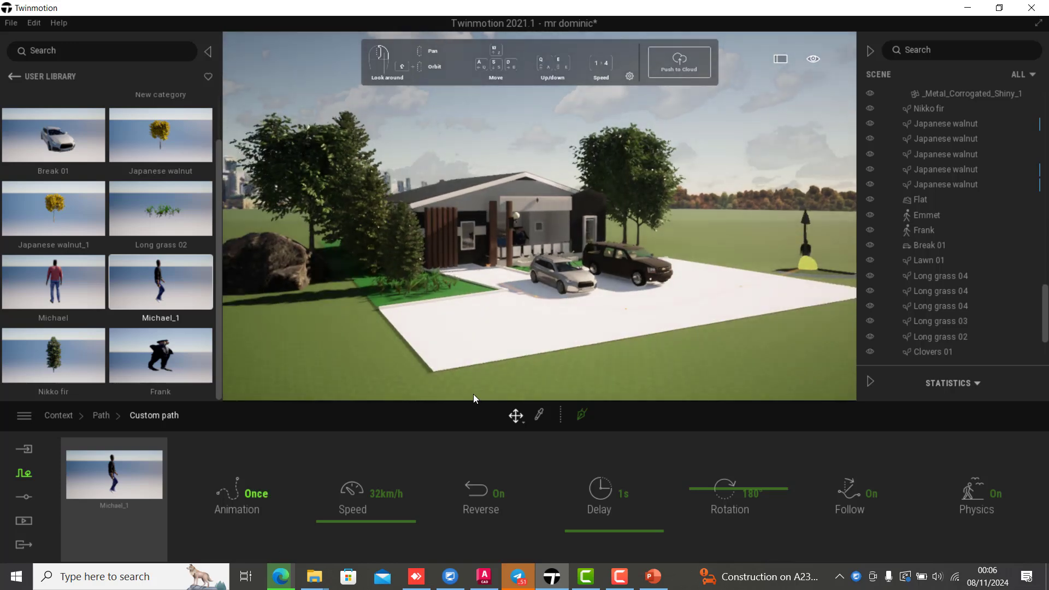
pyautogui.scroll(-1, 560, 312)
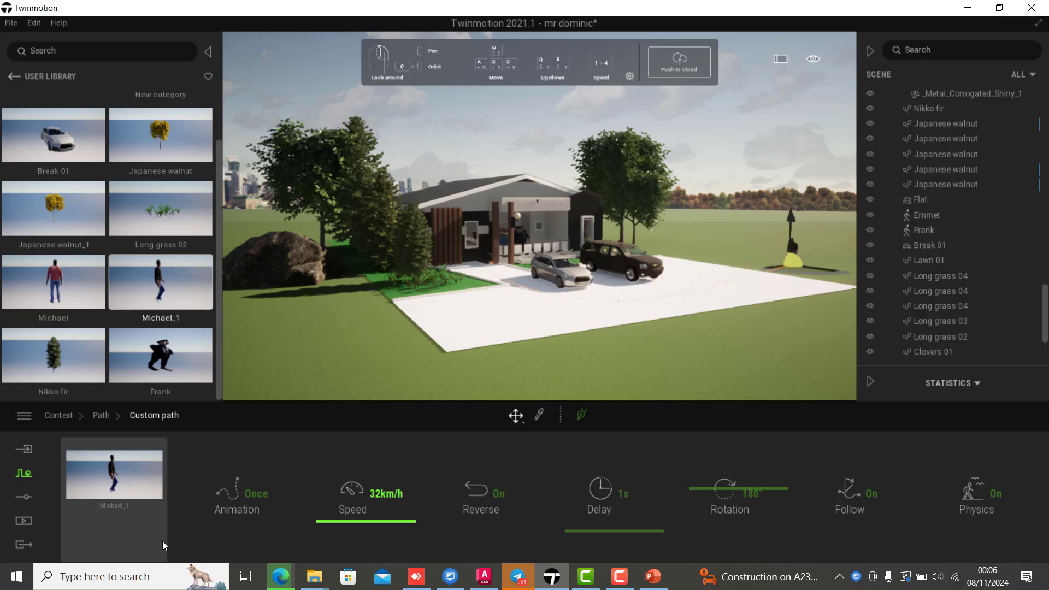
pyautogui.click(19, 474)
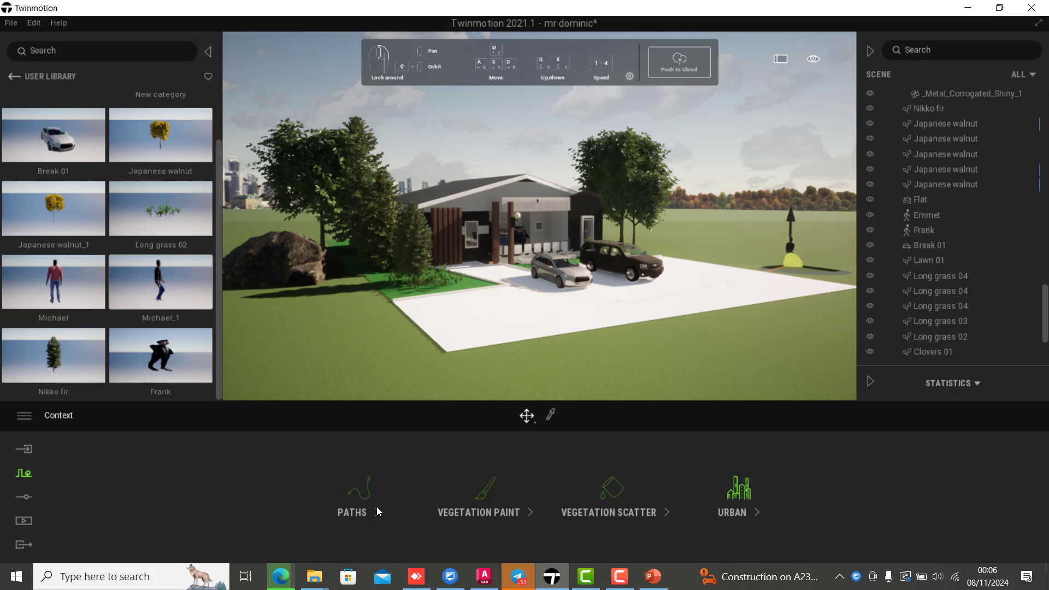
pyautogui.click(360, 490)
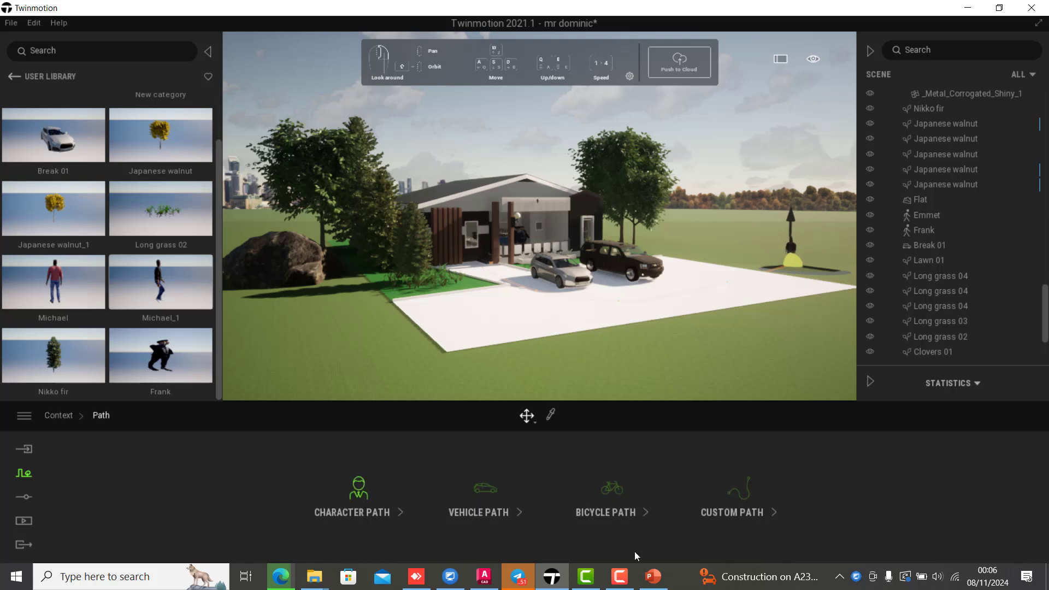
pyautogui.click(729, 482)
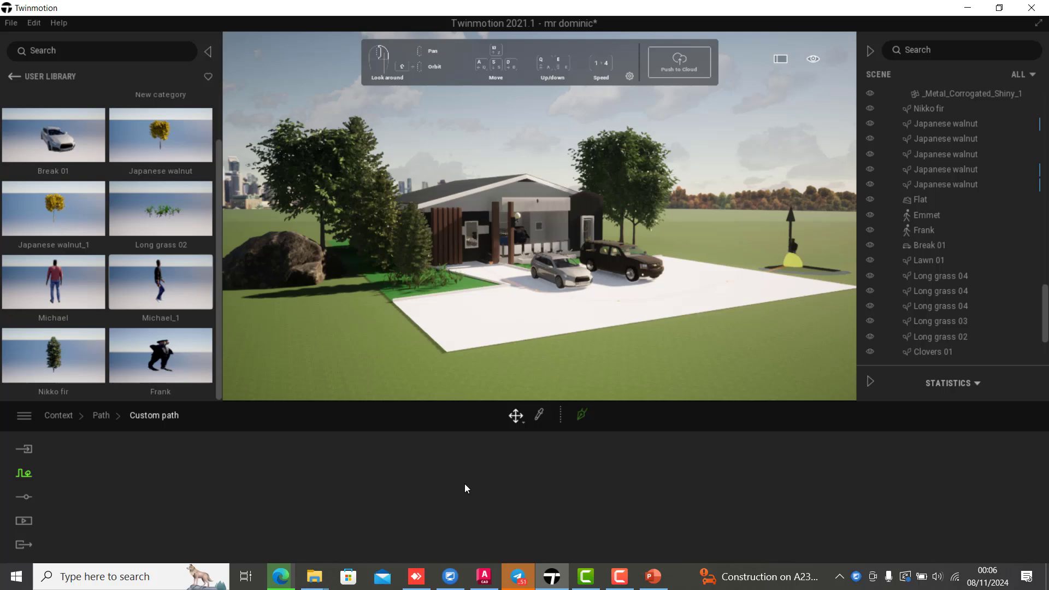
pyautogui.click(582, 414)
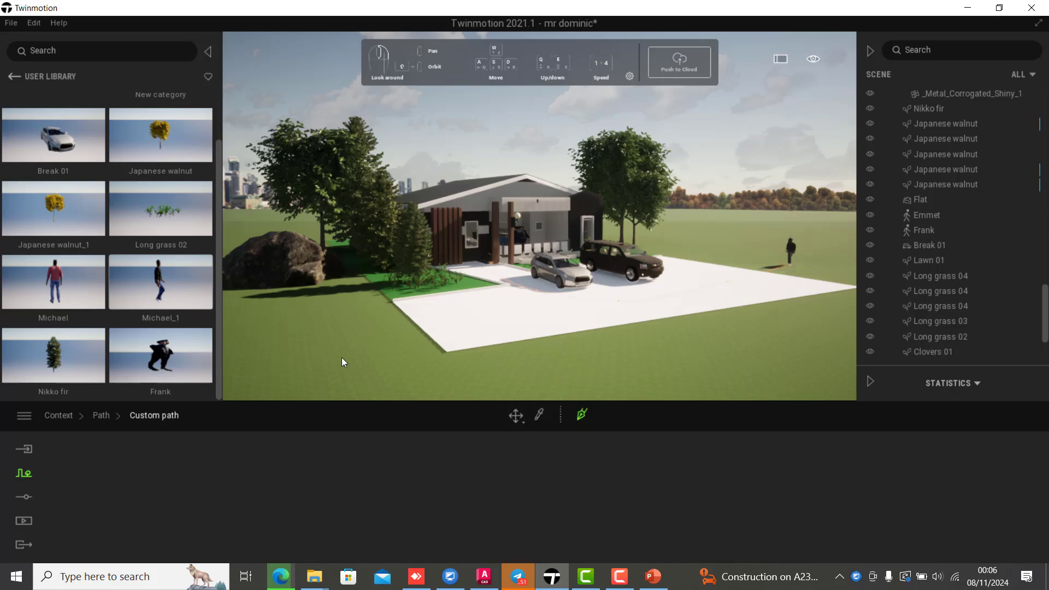
pyautogui.click(267, 387)
pyautogui.doubleClick(677, 368)
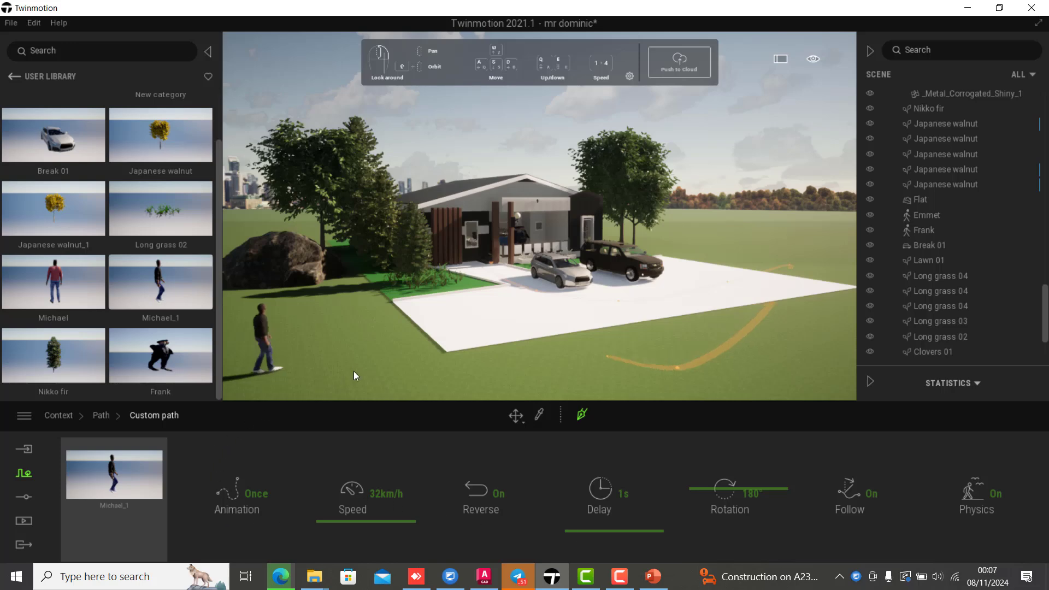
pyautogui.press('Escape')
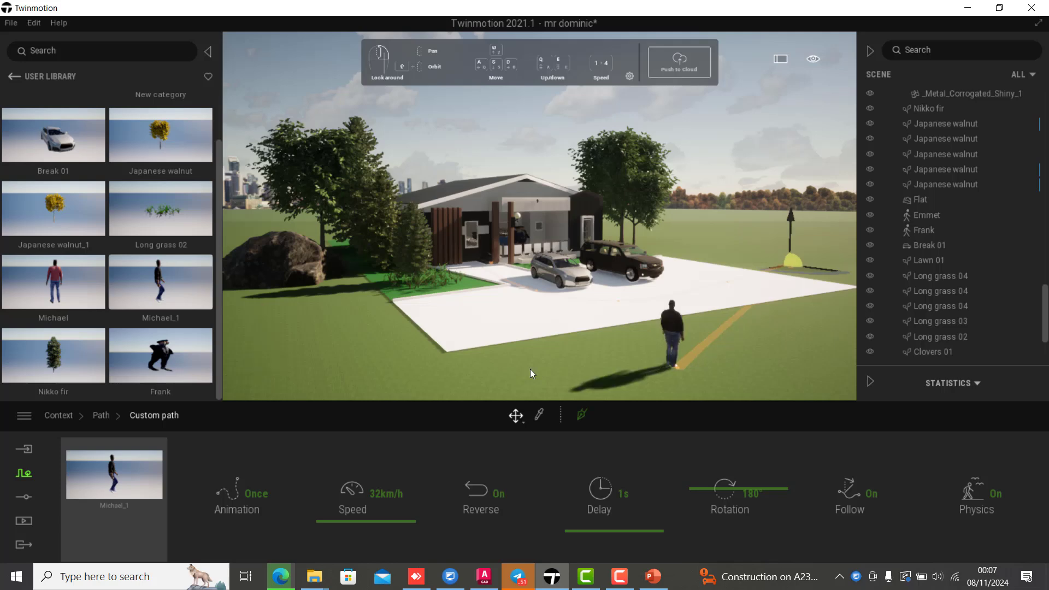
# Step: Draw a new custom path from the grass in front of the boulder, along the driveway's front edge, ending just beyond the driveway's far corner
pyautogui.click(699, 352)
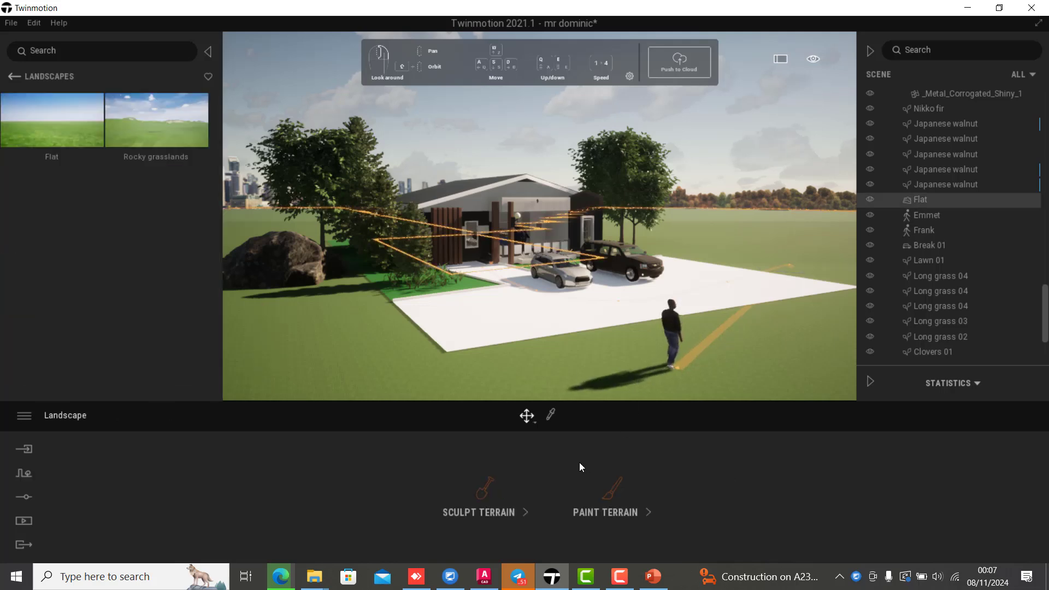
pyautogui.click(18, 448)
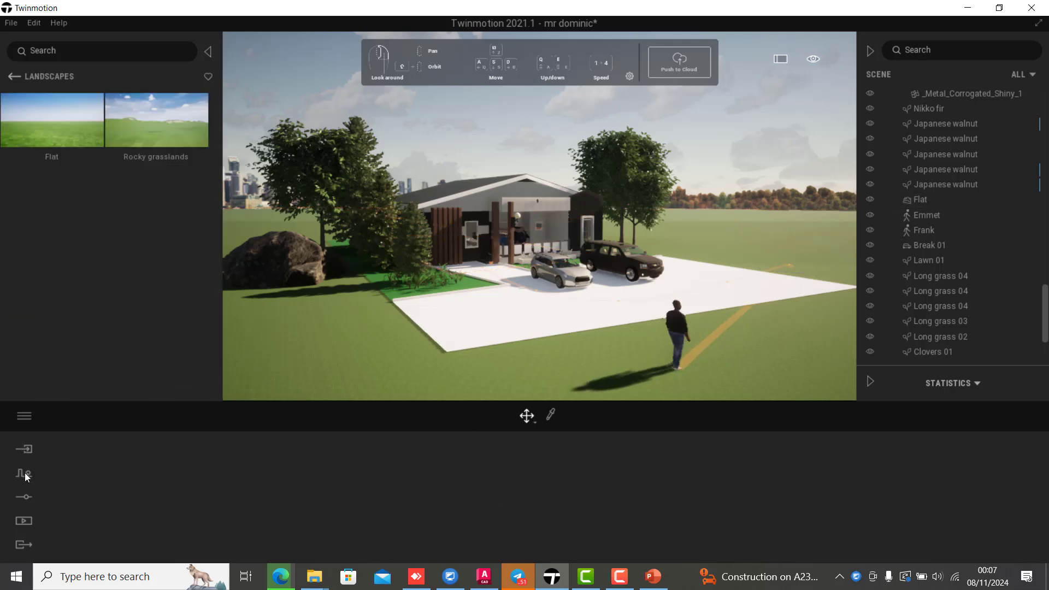
pyautogui.click(25, 473)
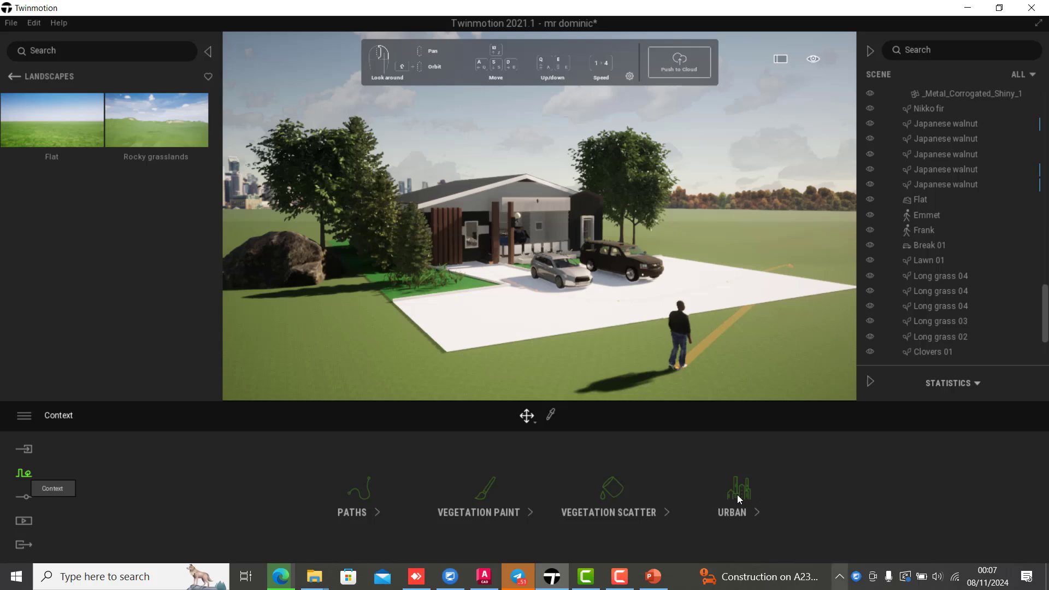
pyautogui.click(352, 494)
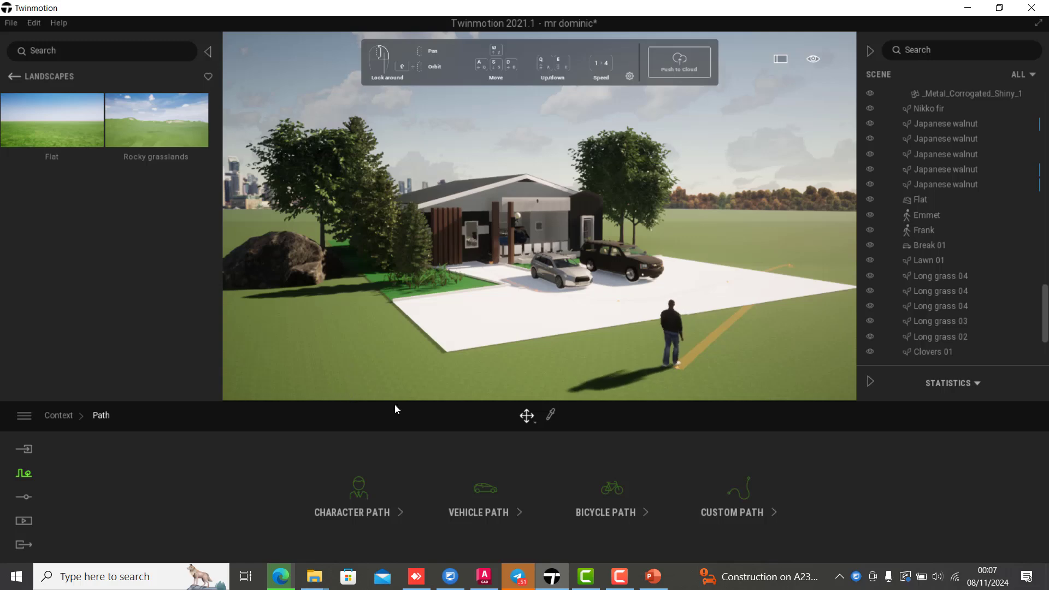
pyautogui.click(736, 494)
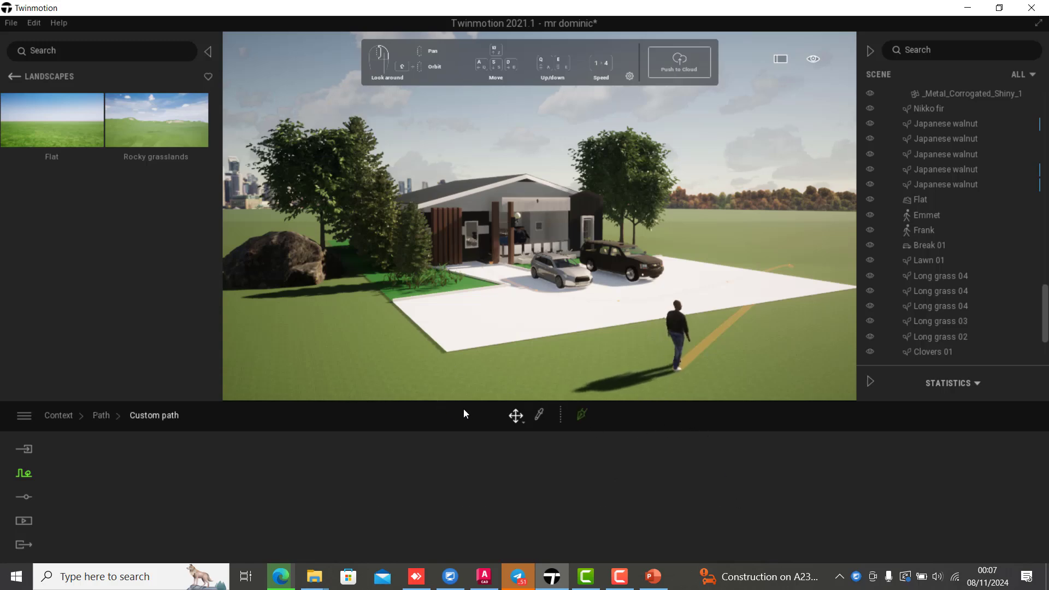
pyautogui.click(584, 412)
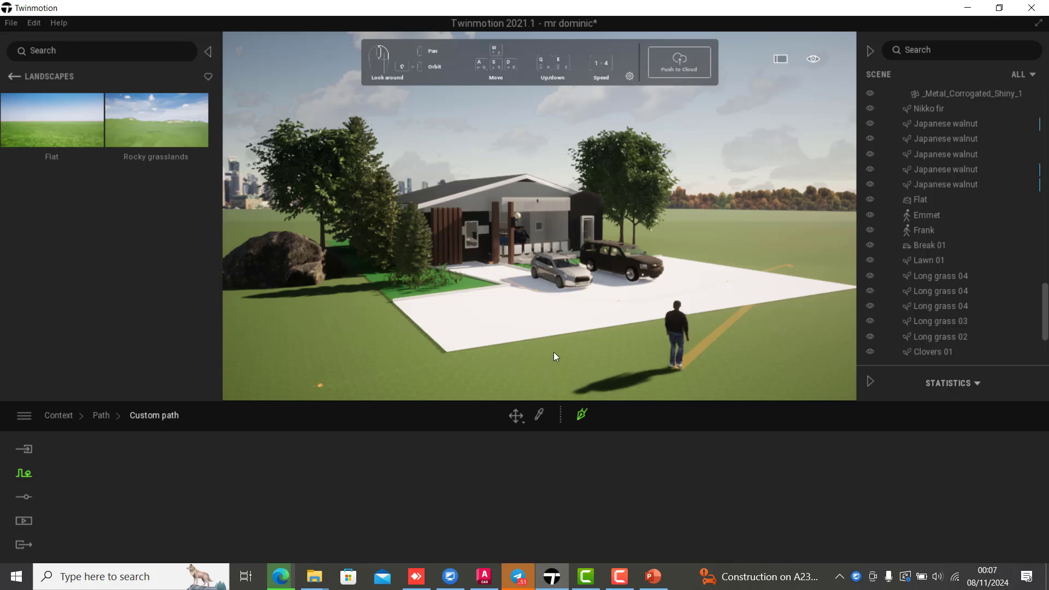
pyautogui.click(581, 348)
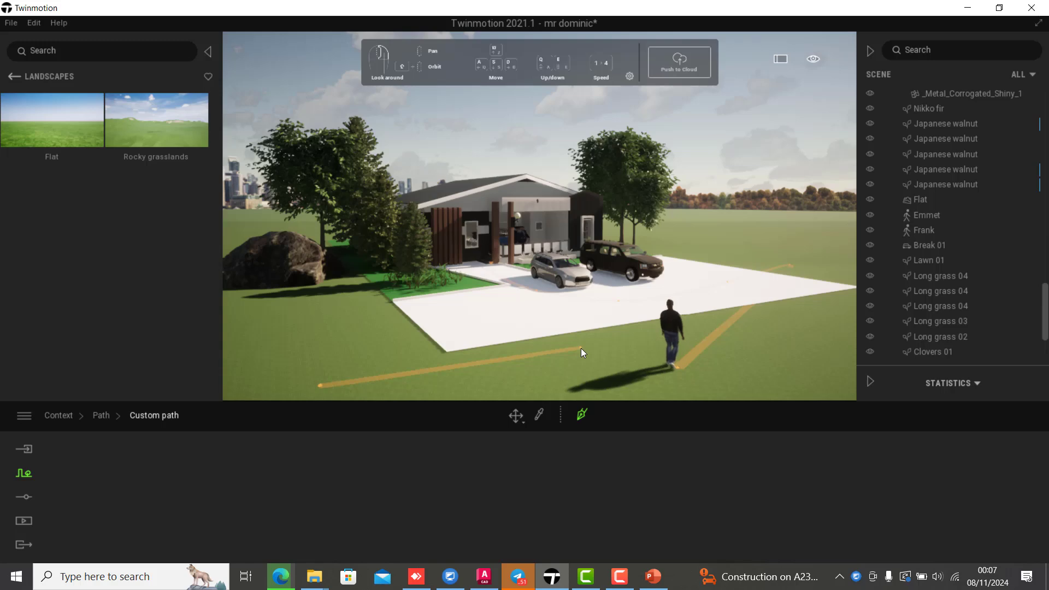
pyautogui.click(589, 345)
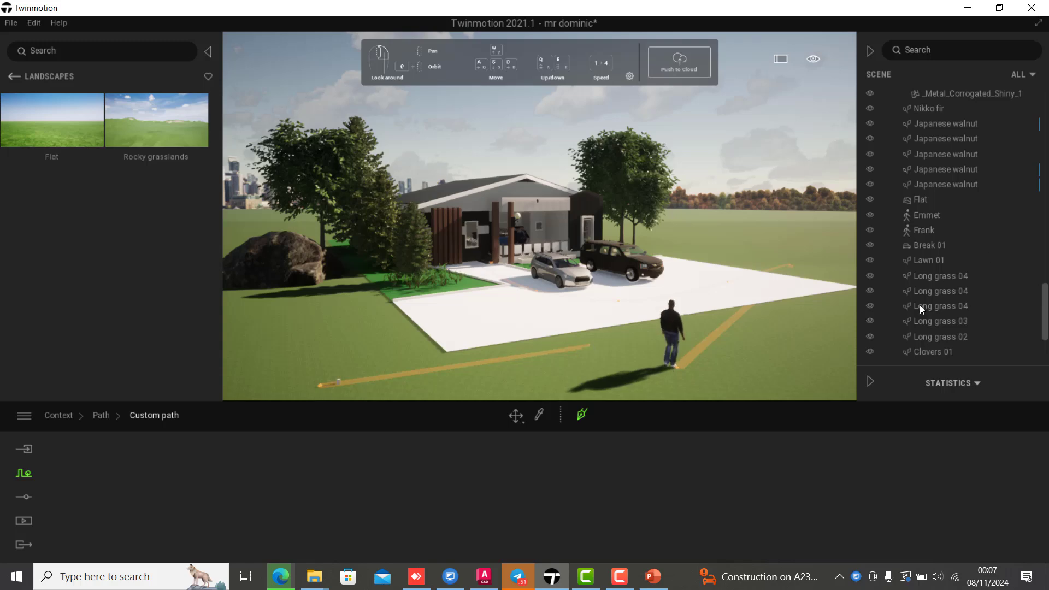
pyautogui.click(809, 304)
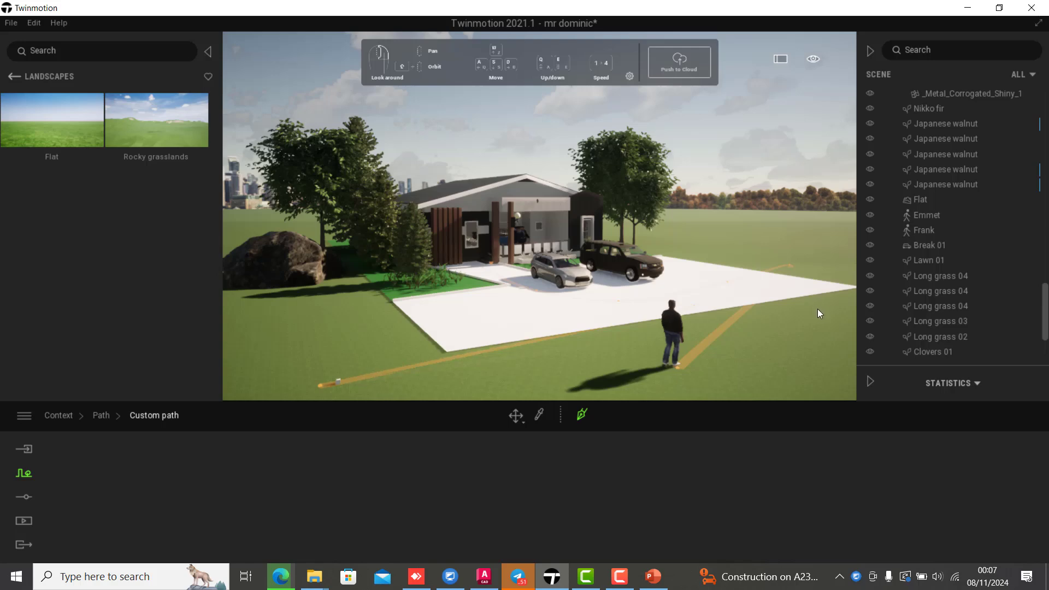
pyautogui.click(818, 309)
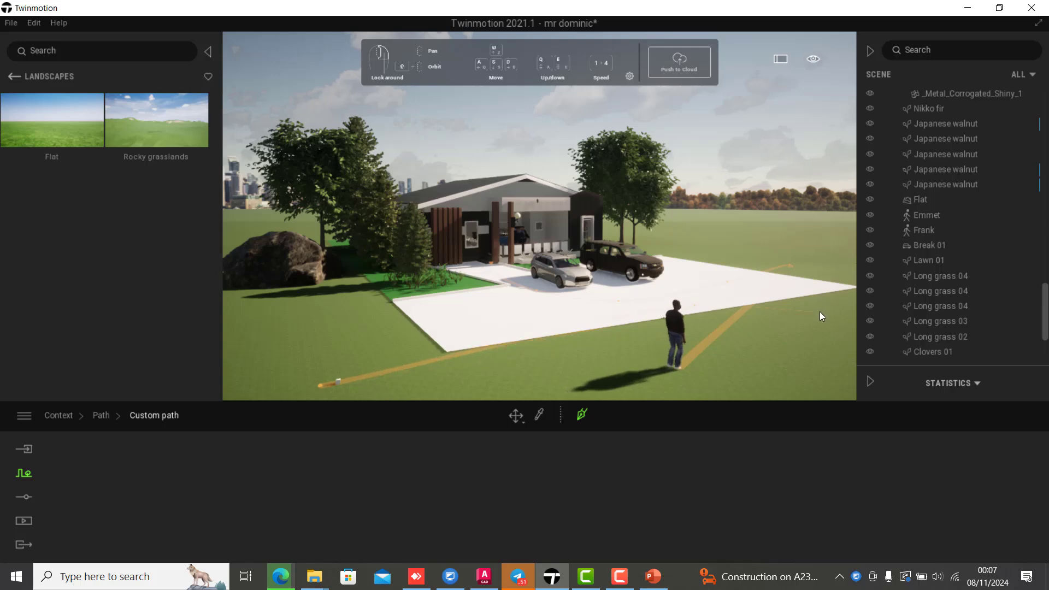
pyautogui.click(842, 281)
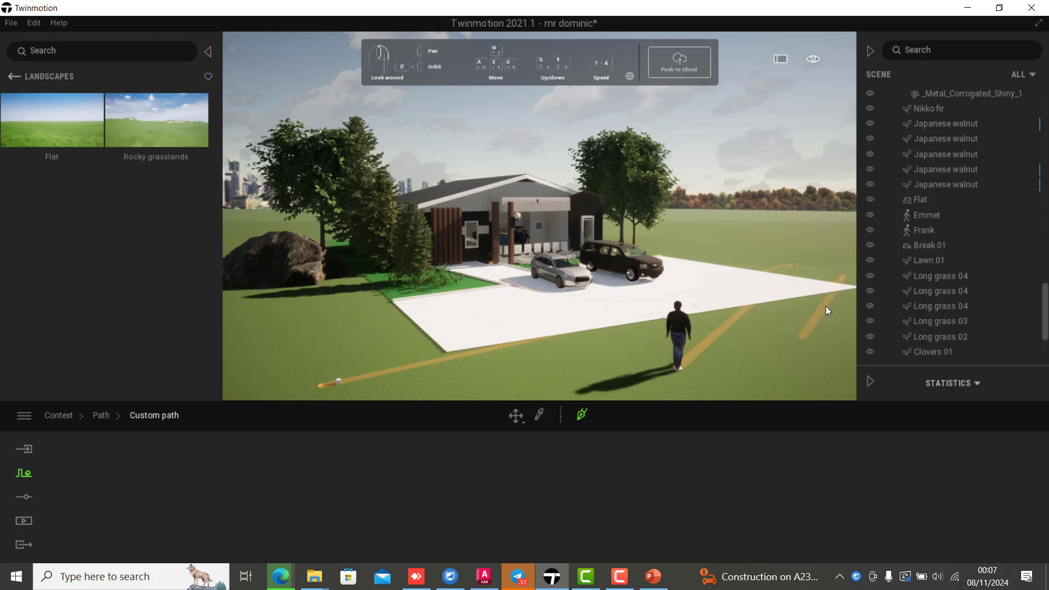
pyautogui.click(582, 414)
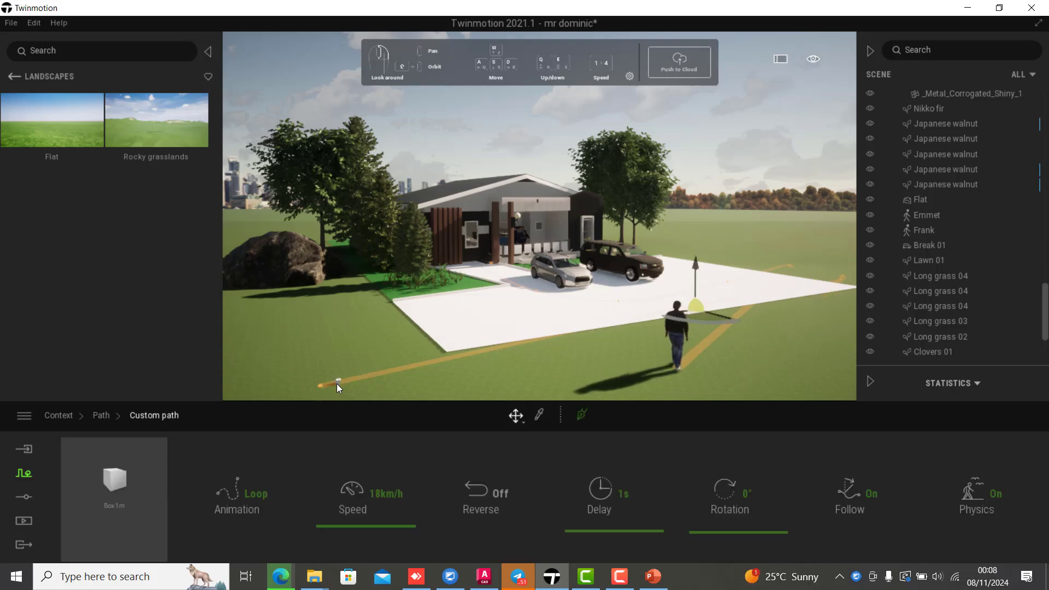
# Step: Replace the new custom path's default box with the Break 01 car from the user library
pyautogui.click(14, 77)
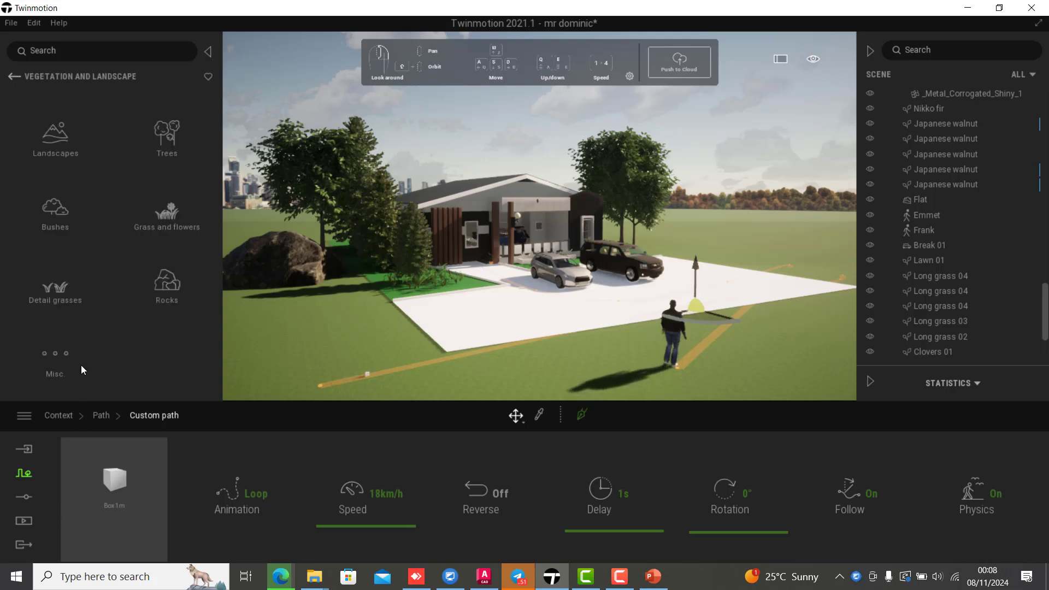
pyautogui.click(12, 77)
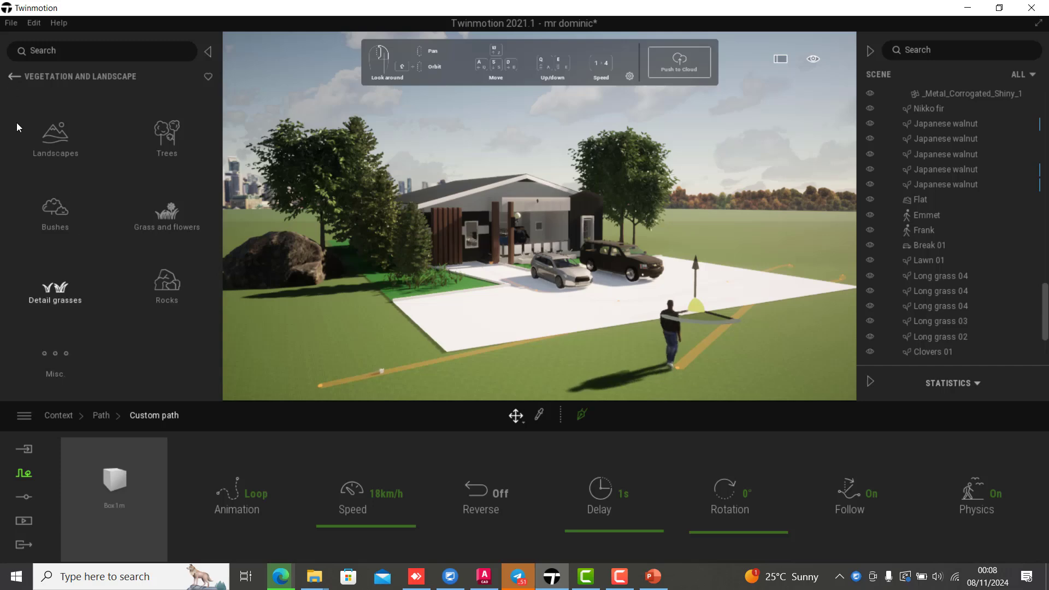
pyautogui.scroll(-1, 88, 311)
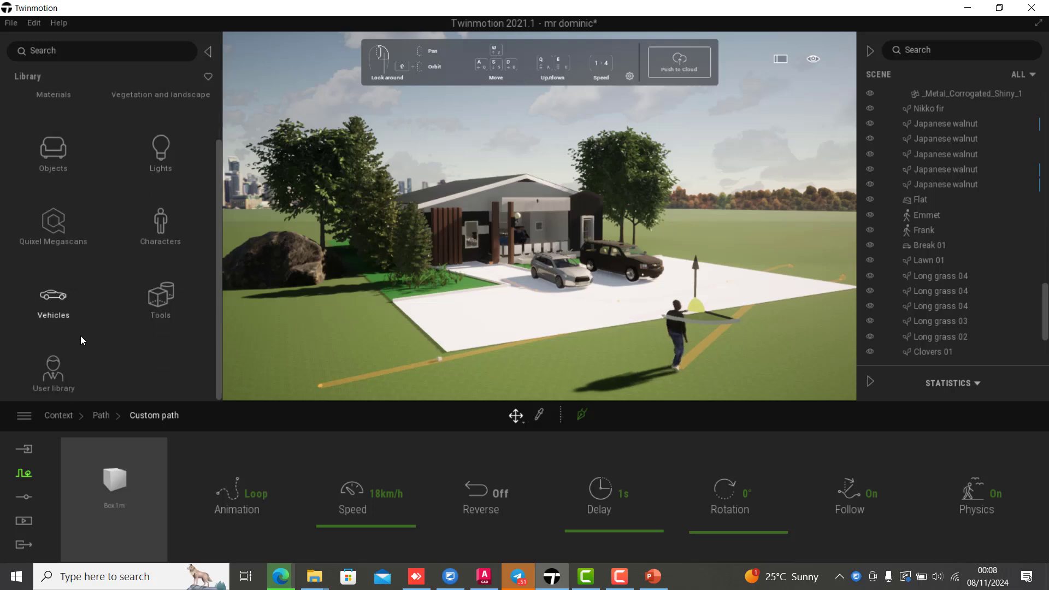
pyautogui.click(60, 296)
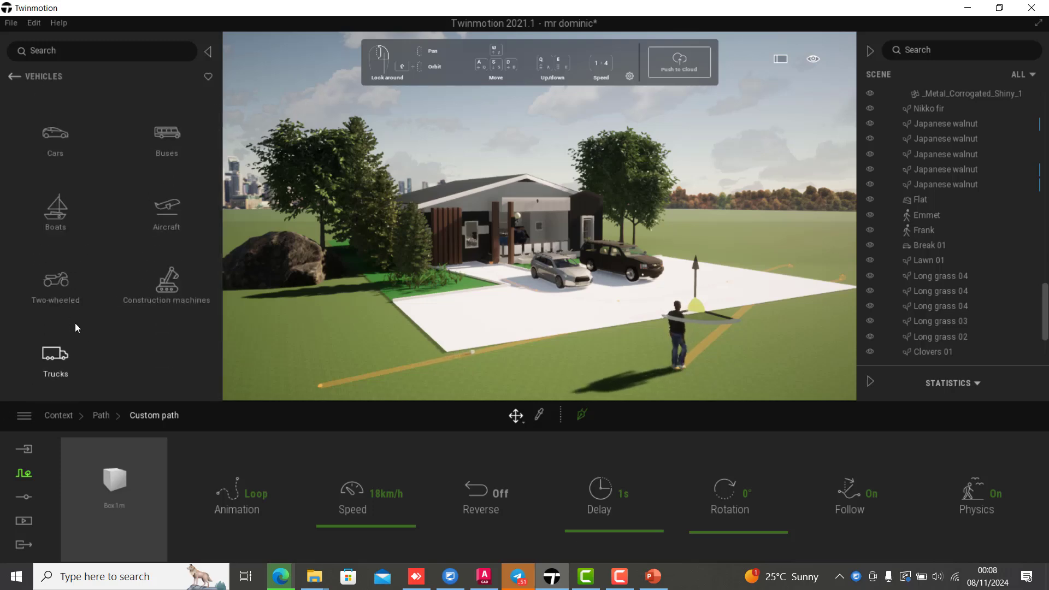
pyautogui.click(61, 140)
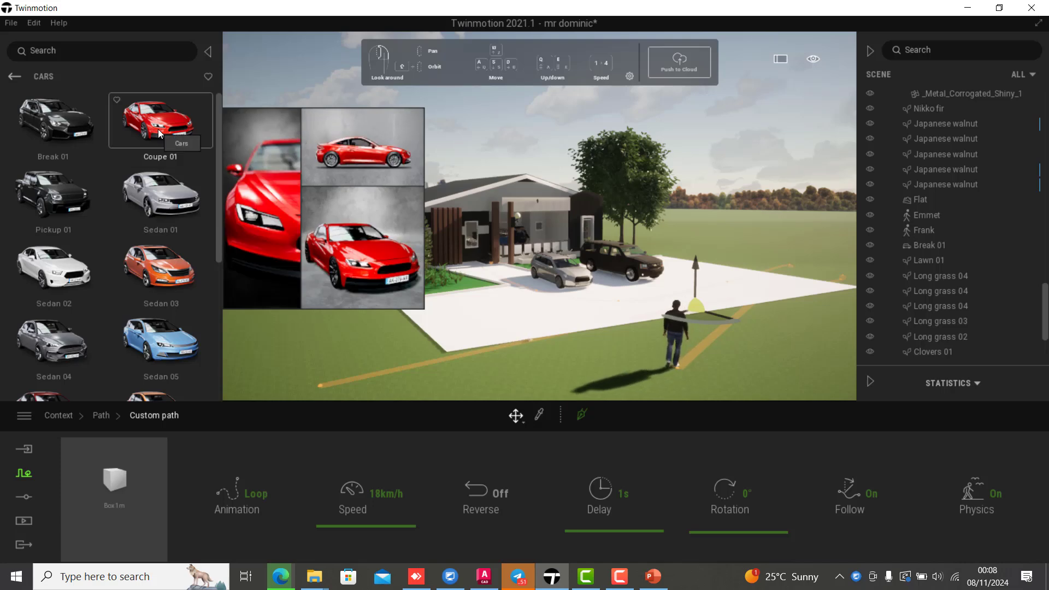
pyautogui.click(13, 77)
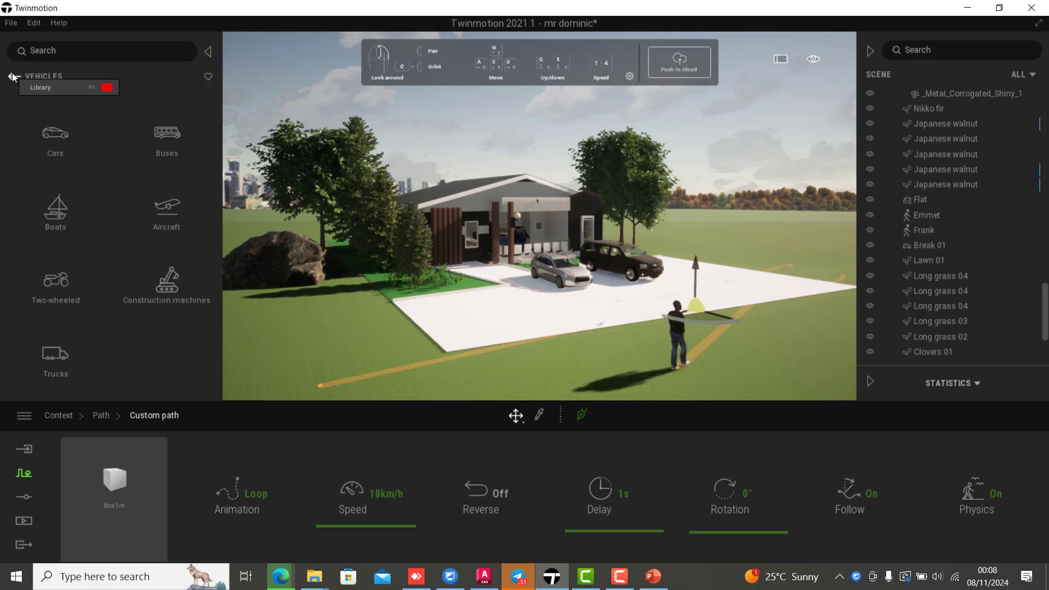
pyautogui.click(13, 76)
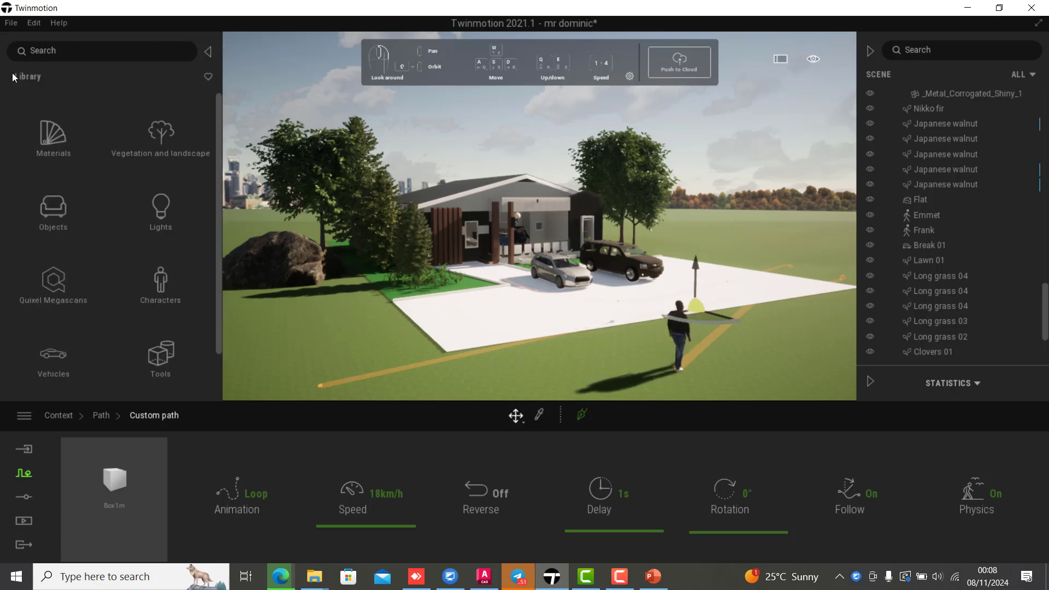
pyautogui.scroll(-2, 49, 374)
pyautogui.click(52, 377)
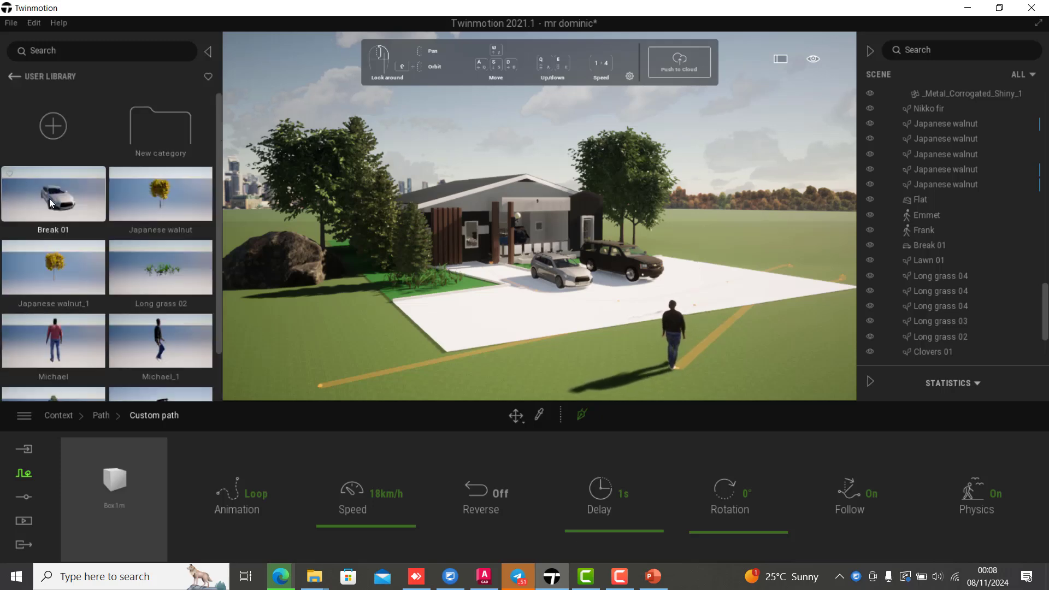
pyautogui.moveTo(49, 198); pyautogui.dragTo(116, 523)
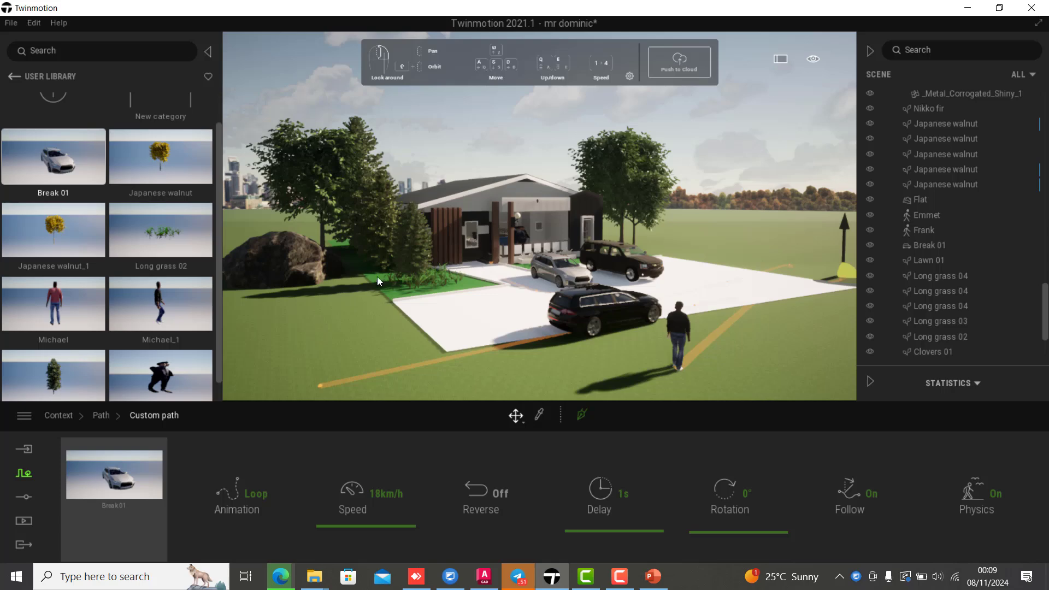
# Step: Return the library to its top-level categories and go back to the main Context tools
pyautogui.click(12, 77)
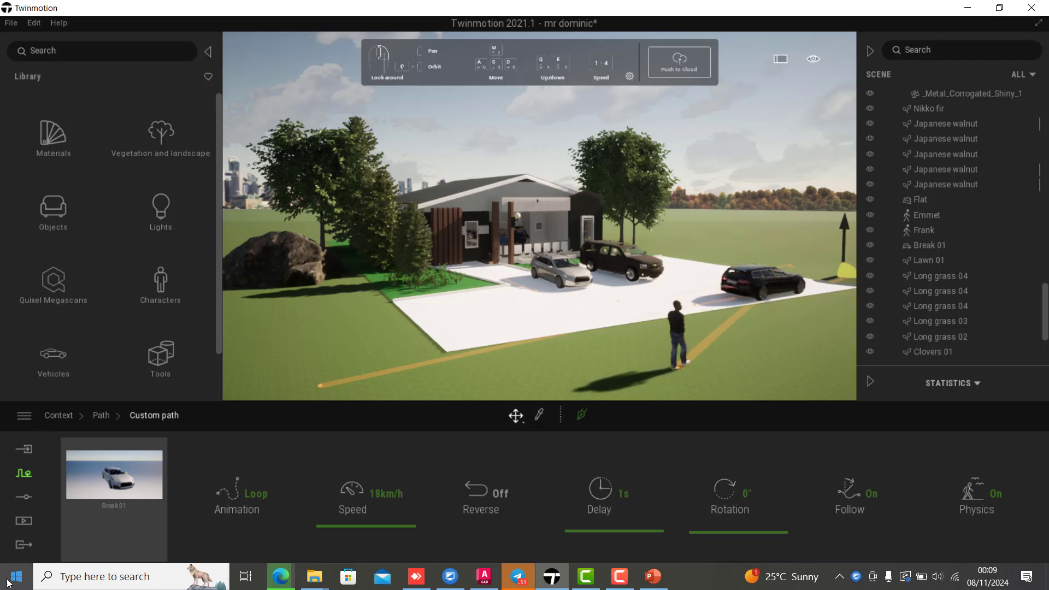
pyautogui.click(33, 473)
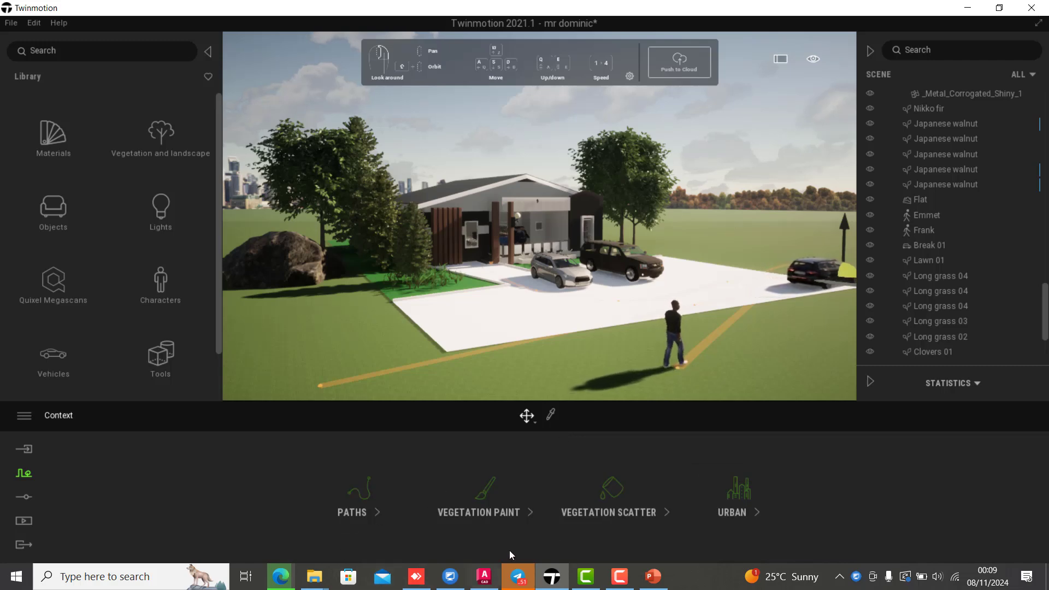
pyautogui.moveTo(596, 583)
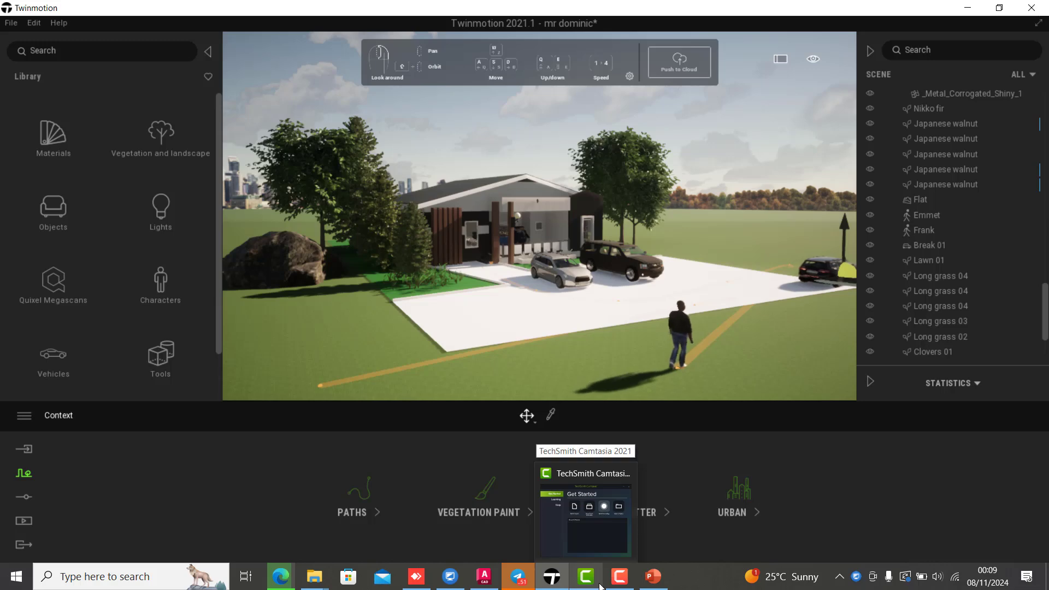